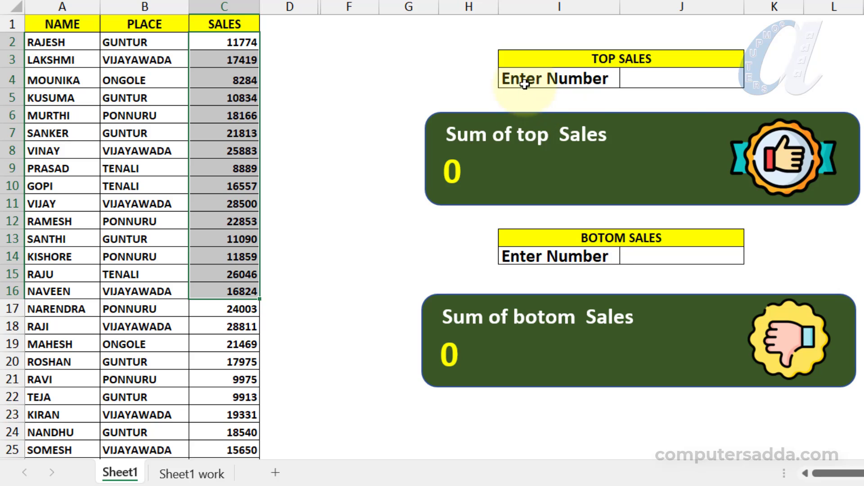
- Try 5 and 3 as the TOP SALES number in cell J4 of Sheet1
click(720, 85)
text(5)
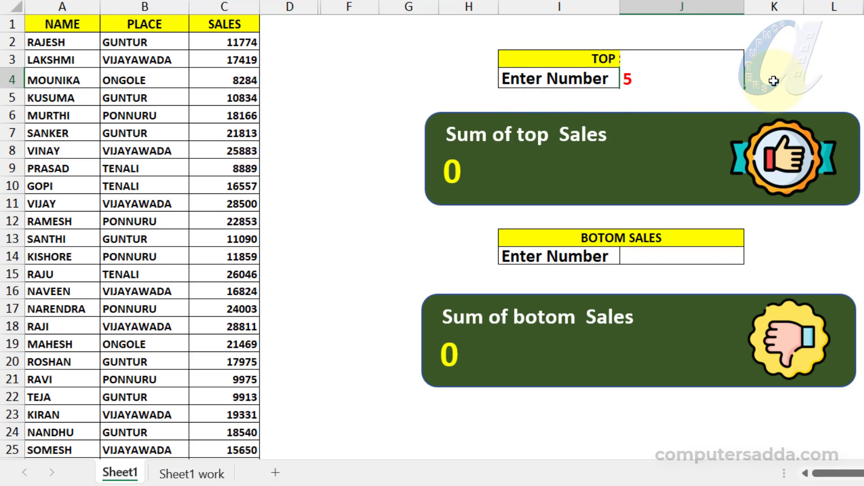
key(ctrl+Return)
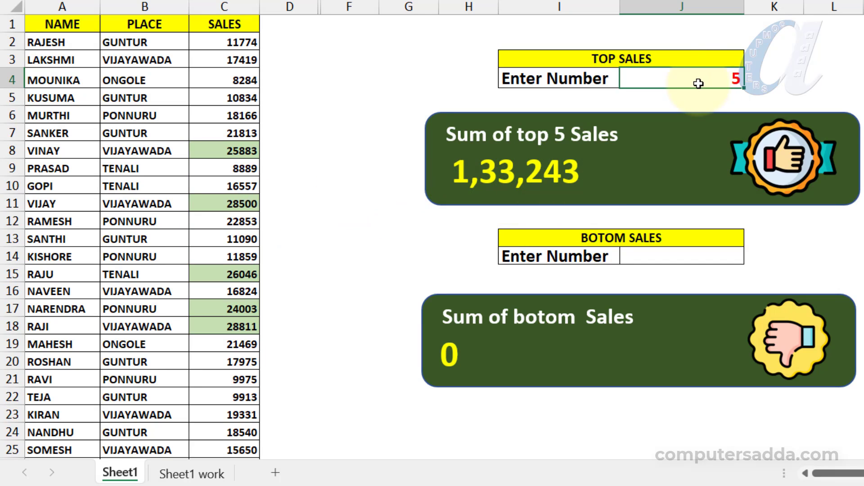
text(3)
key(Return)
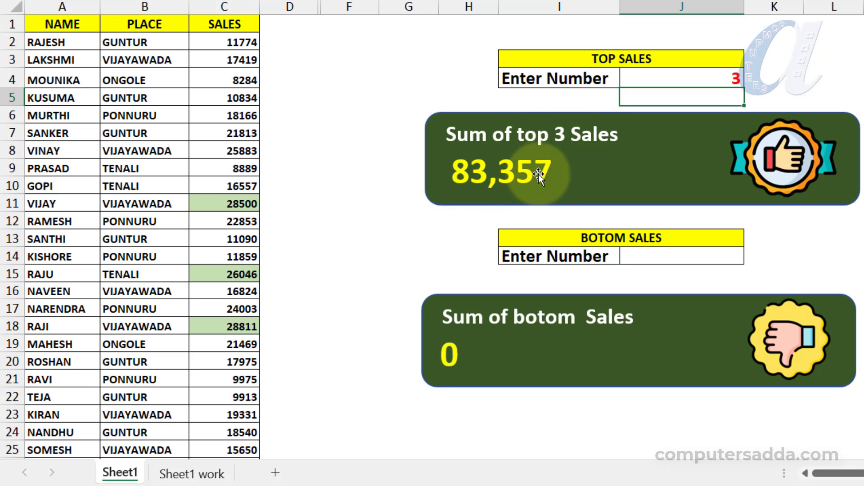
- Enter 4 as the BOTOM SALES number in cell J14 of Sheet1
click(682, 258)
text(4)
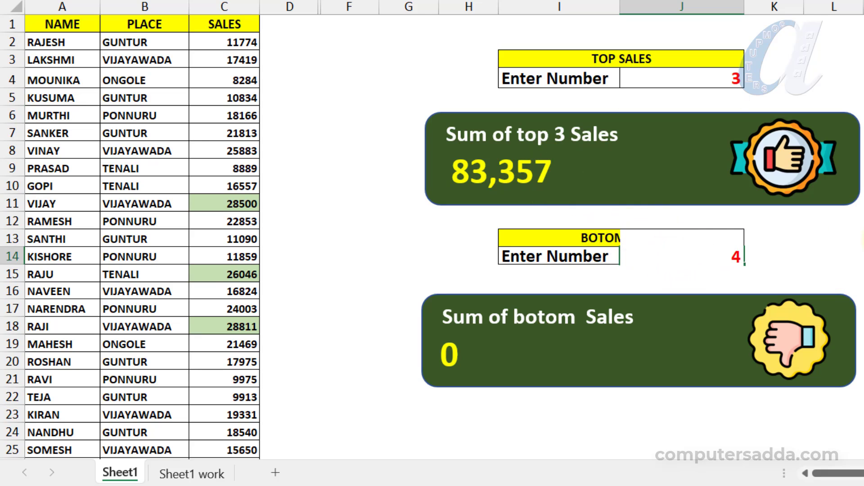
key(Return)
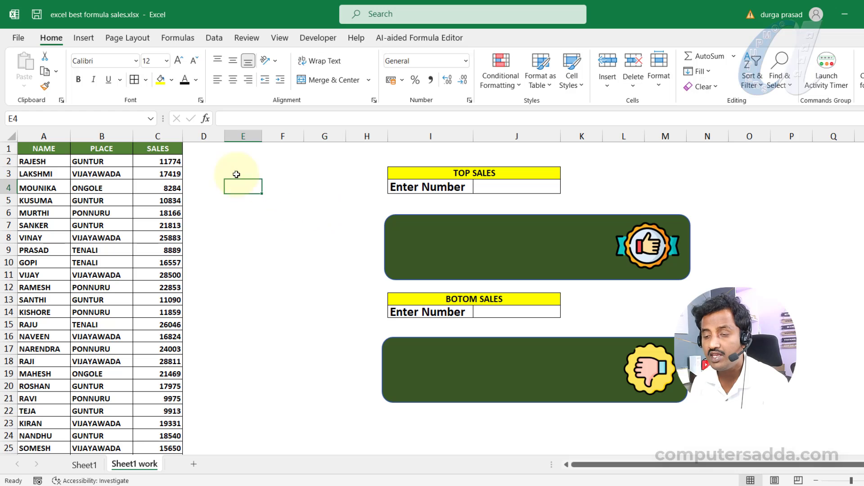
- Set the TOP SALES number on Sheet1 to 2 and switch to the Sheet1 work sheet
click(404, 230)
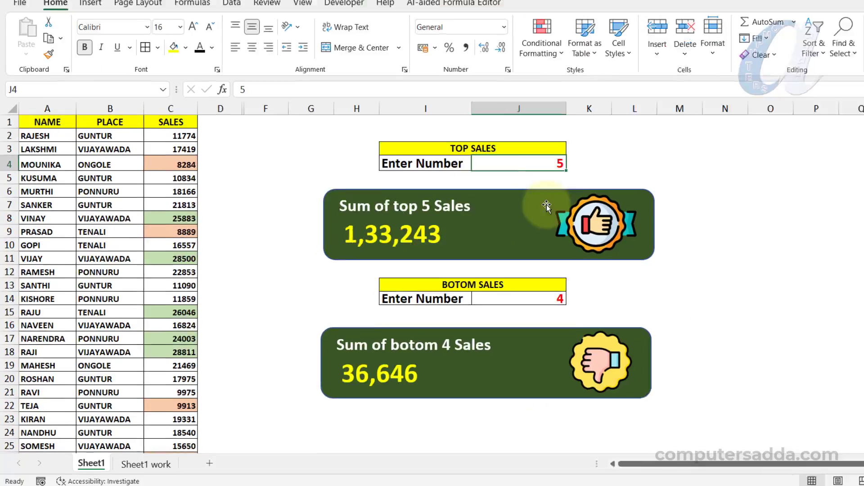
text(2)
click(610, 108)
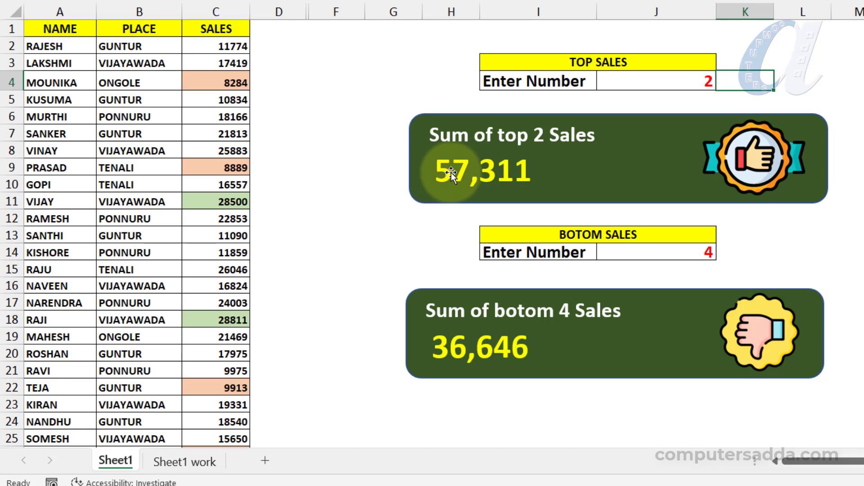
click(175, 470)
click(617, 144)
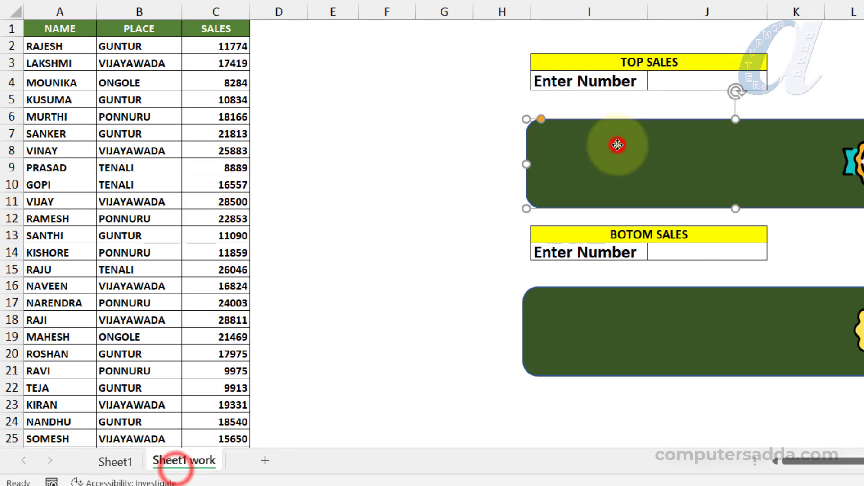
click(331, 145)
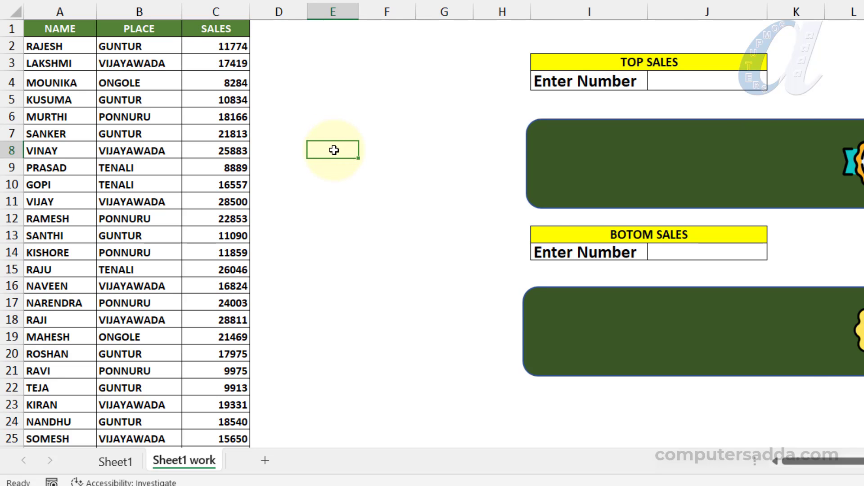
- Return to Sheet1 and set its TOP SALES number in cell J4 to 5
key(ctrl+Page_Up)
click(693, 81)
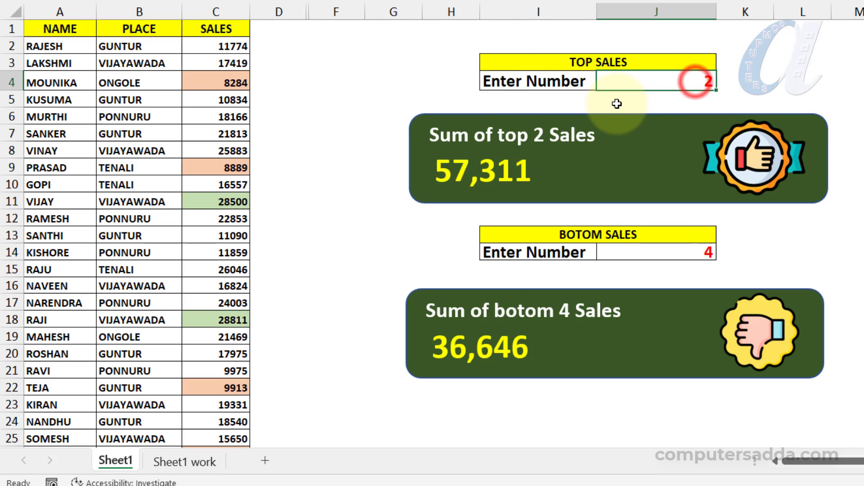
text(5)
key(Return)
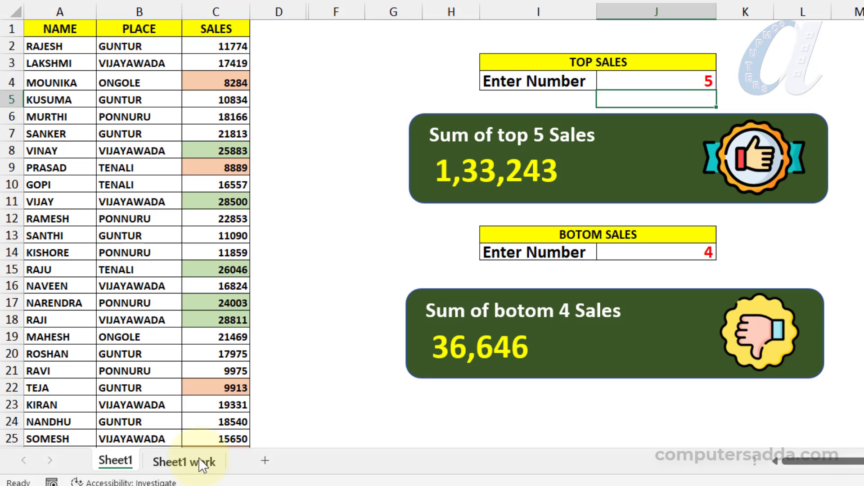
- In cell E9 of Sheet1 work, build a dynamic label with the formula ="Sum of Top "&J4&" Sales"
click(198, 458)
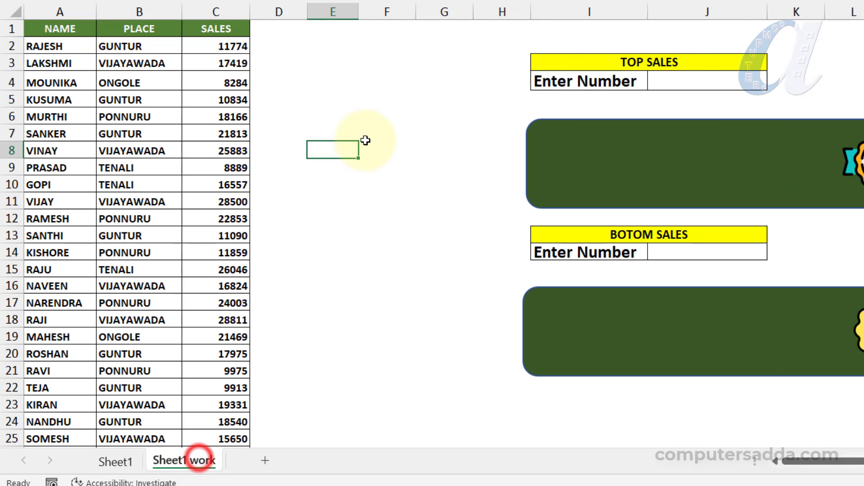
click(334, 162)
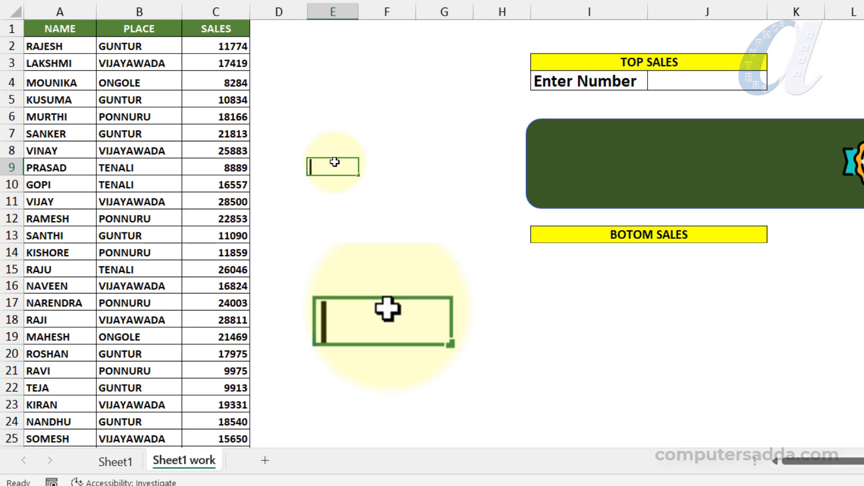
text(=")
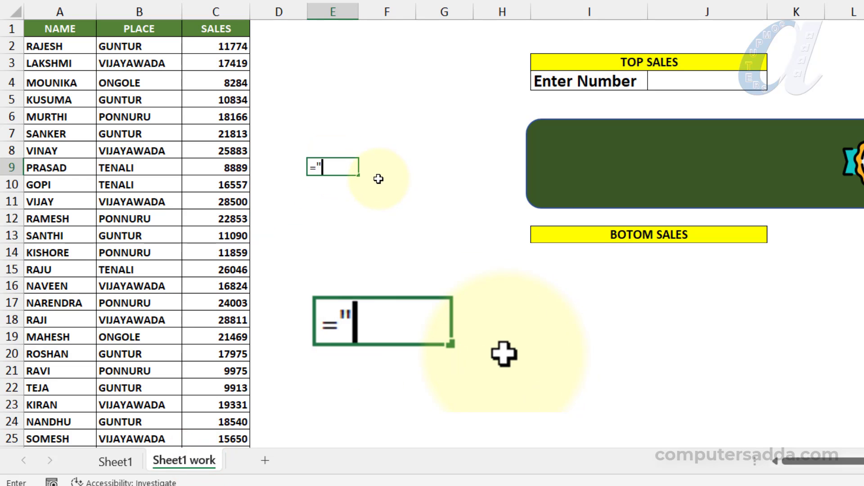
text(Sum of )
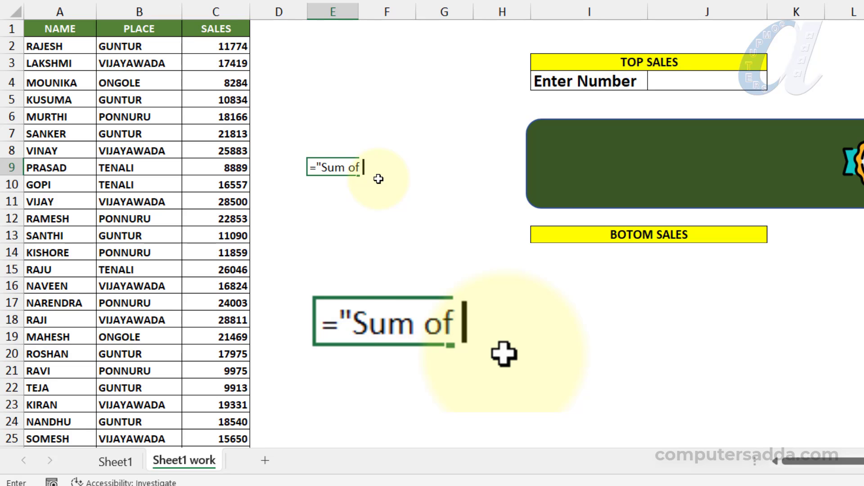
text(Top ")
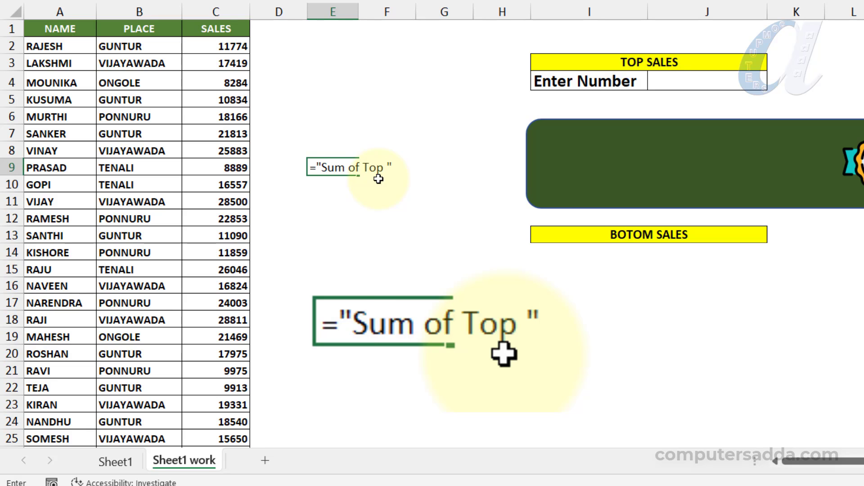
text(&)
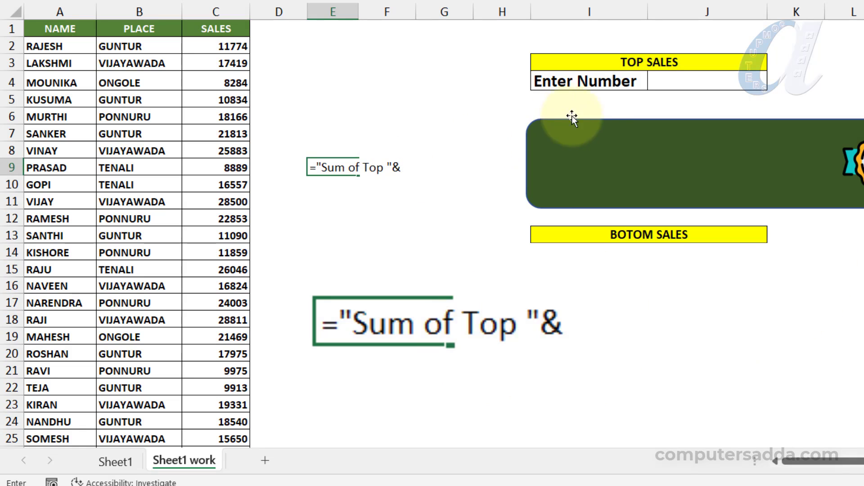
click(704, 80)
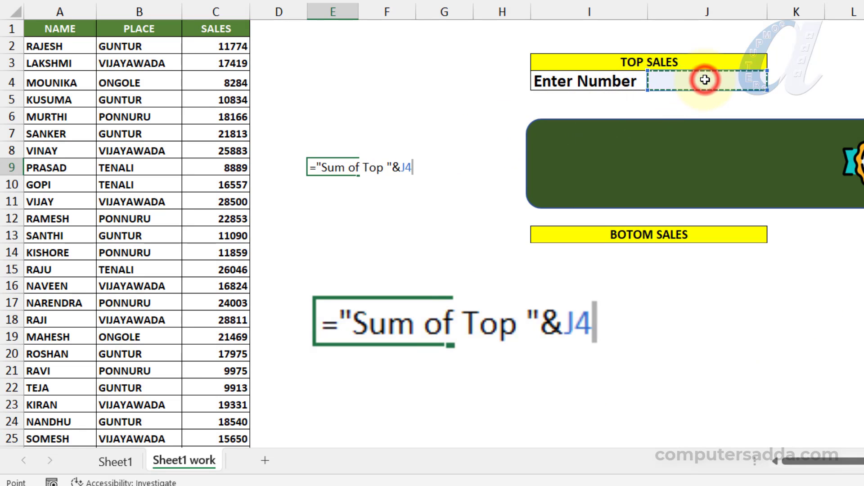
text(&)
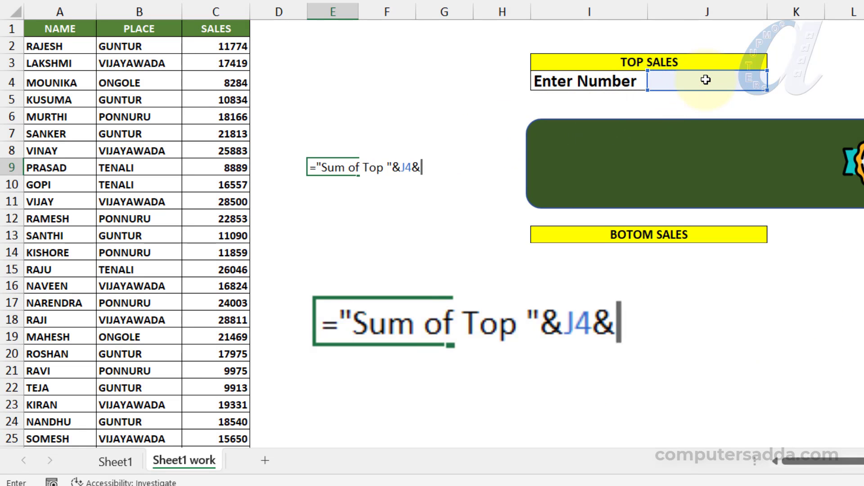
text(")
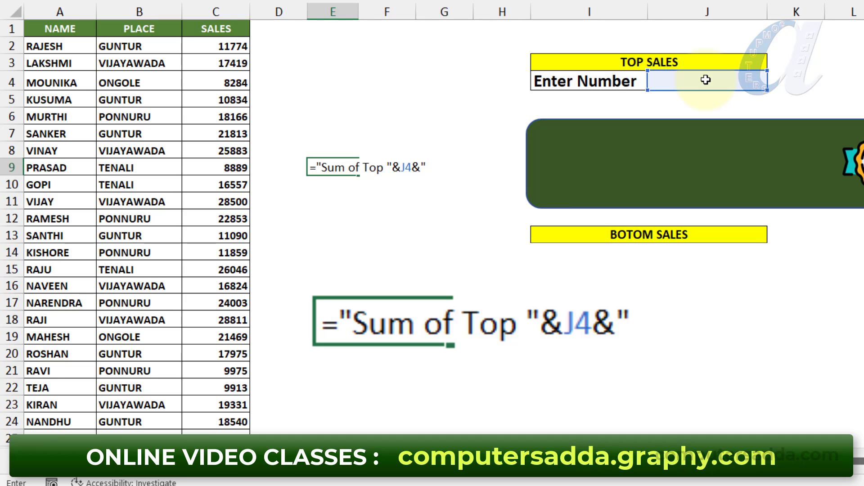
text( Sales)
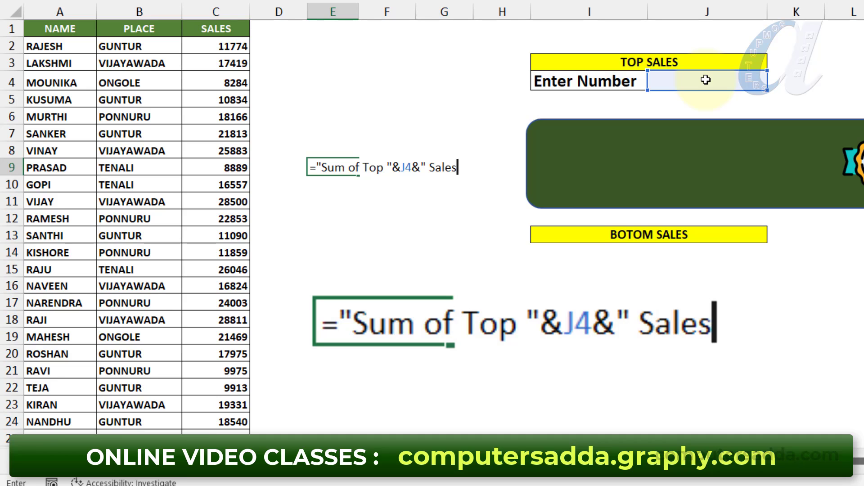
key(Return)
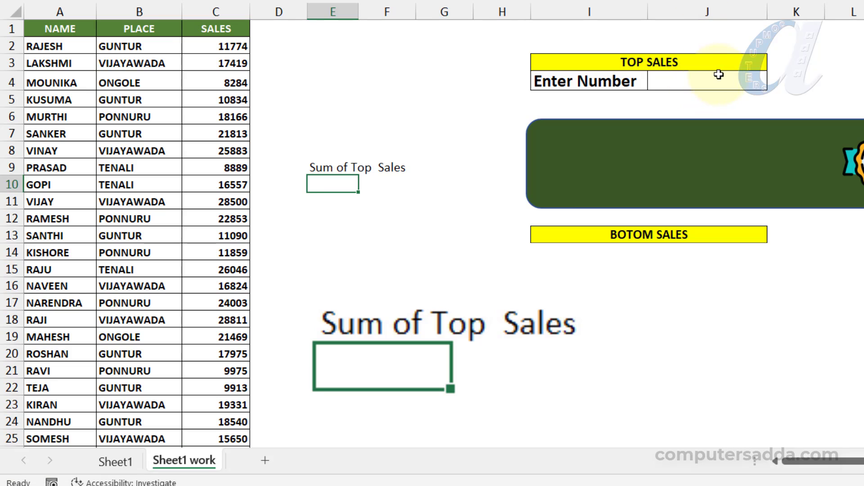
- Test the dynamic label by entering 3 in the TOP SALES number cell J4 and replacing it with 5
click(718, 77)
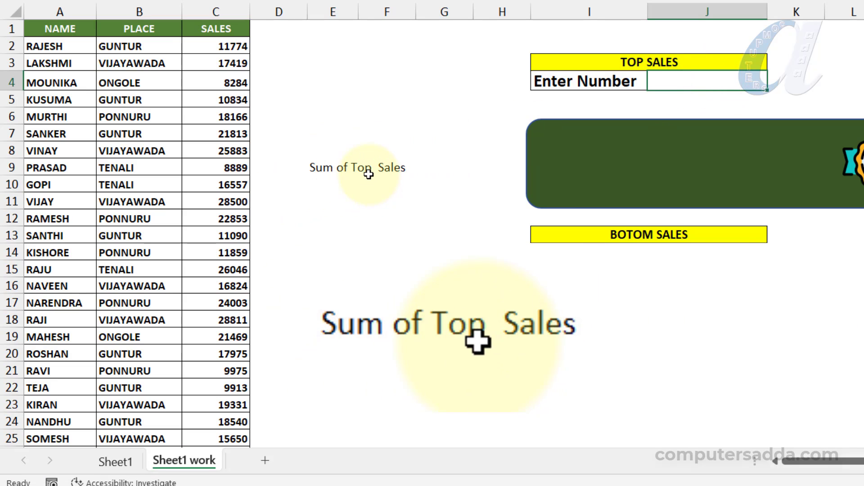
text(3)
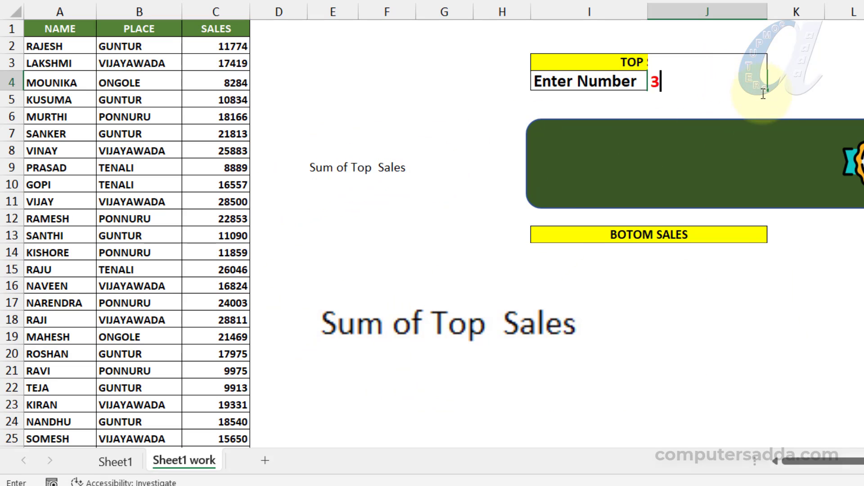
key(Return)
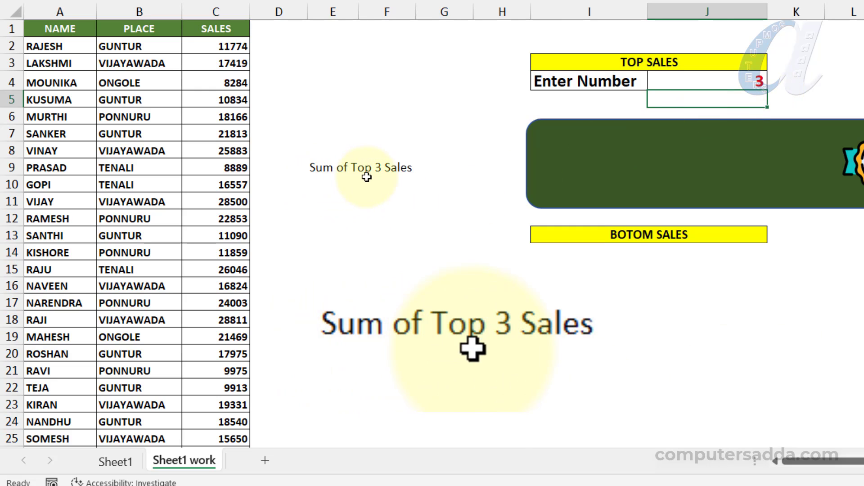
click(752, 81)
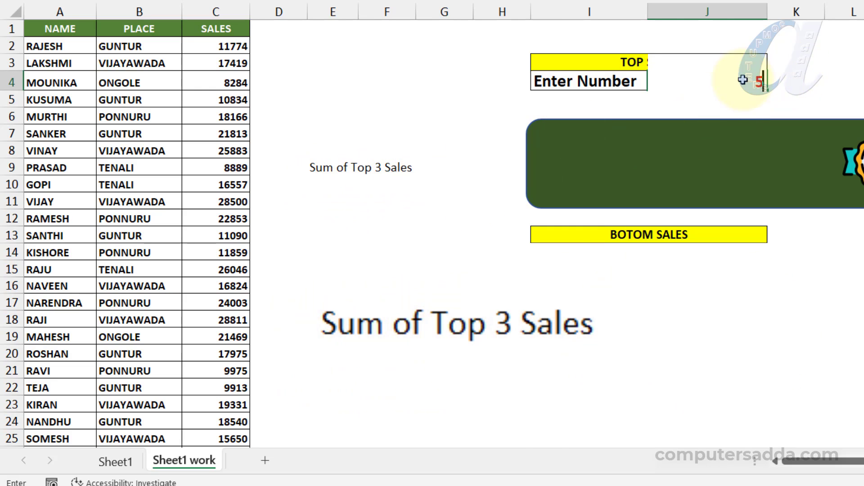
text(5)
key(Return)
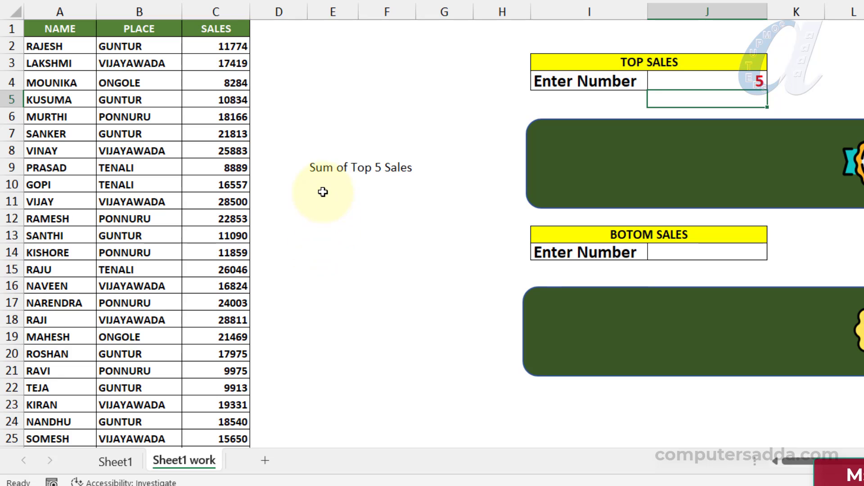
- In cell E11, find the largest sales value with the formula =LARGE(C2:C28,1)
click(318, 207)
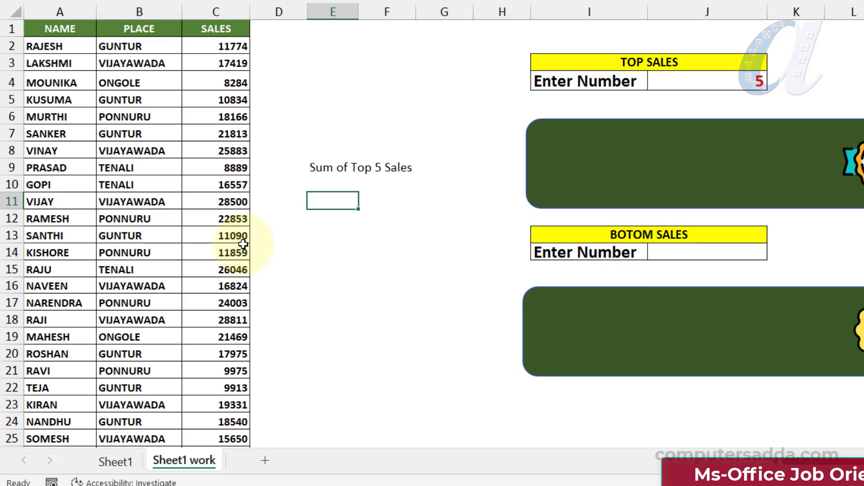
text(=)
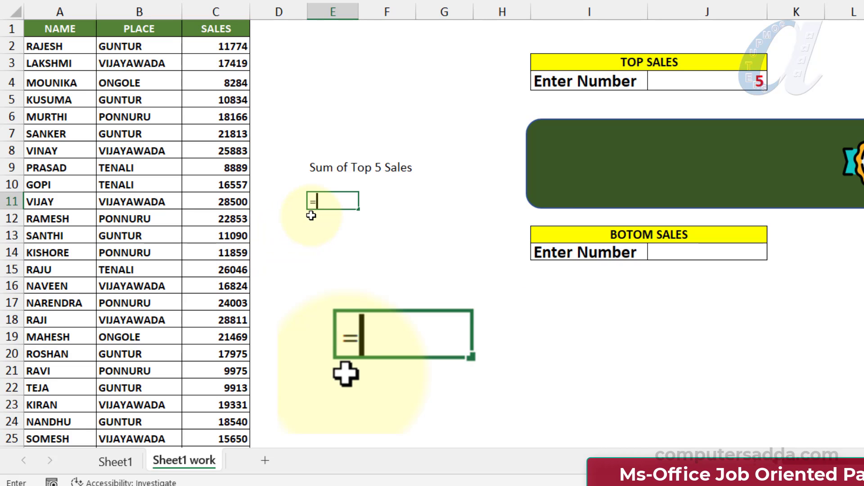
text(large()
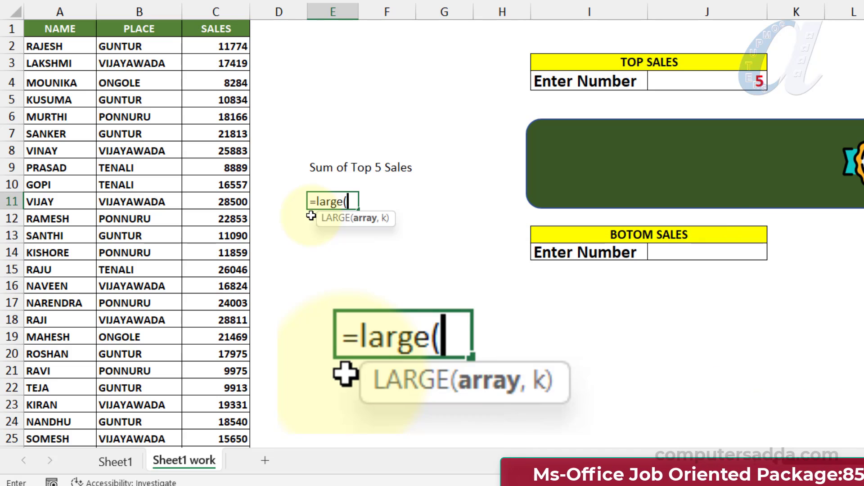
drag(214, 45, 222, 116)
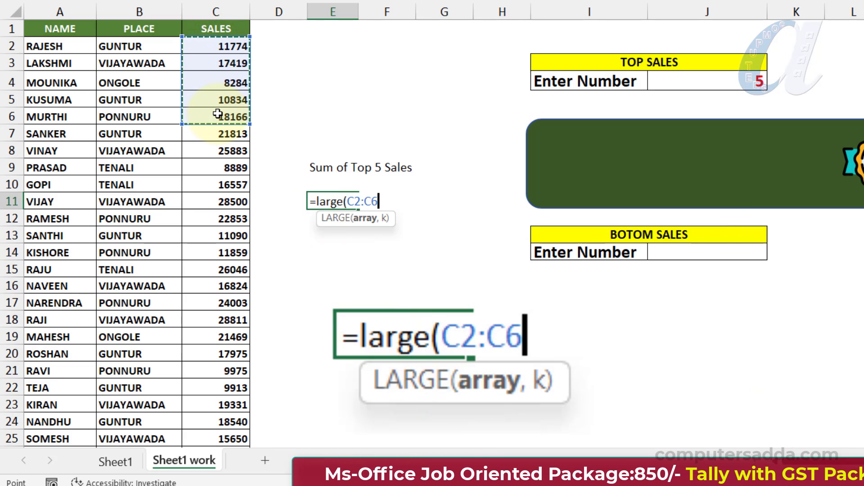
key(ctrl+shift+Down)
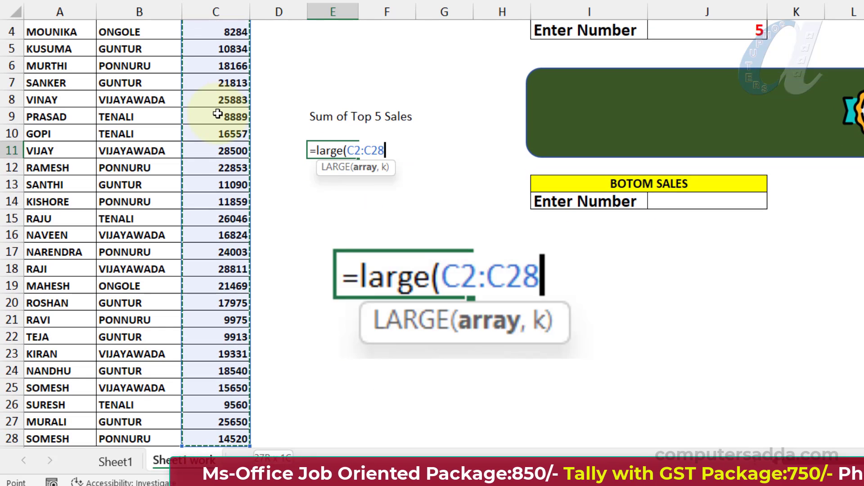
text(,1)
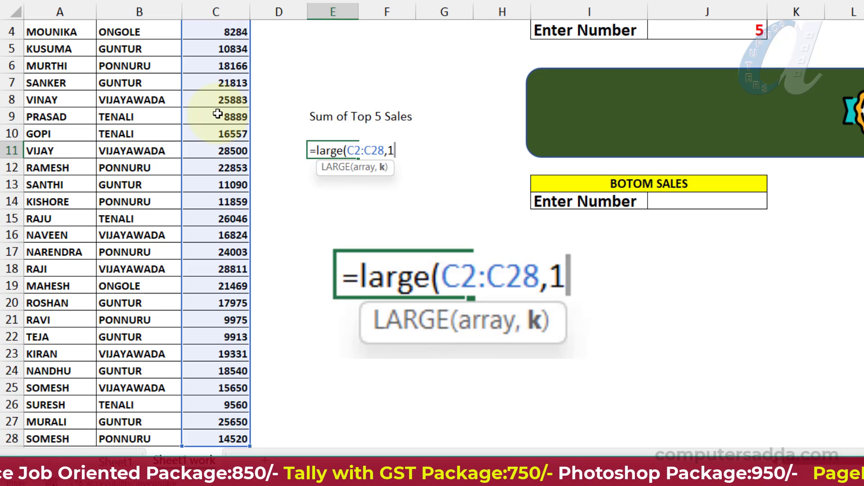
text( ))
key(Return)
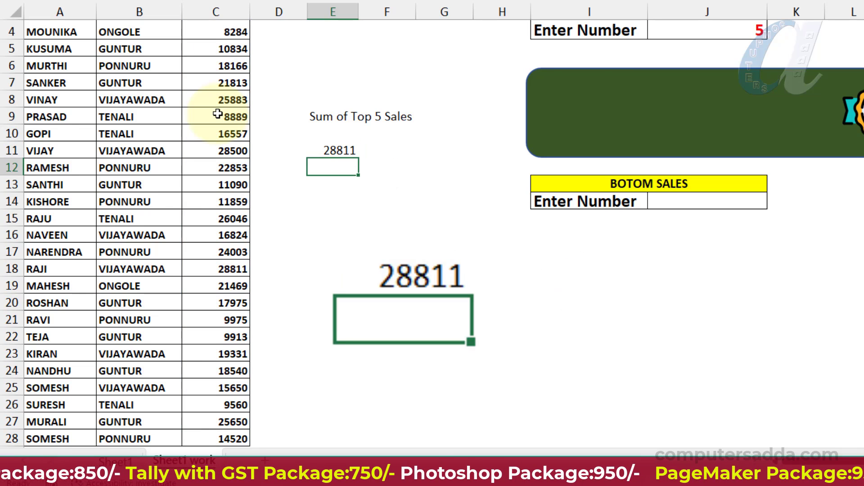
scroll(220, 115, up, 1)
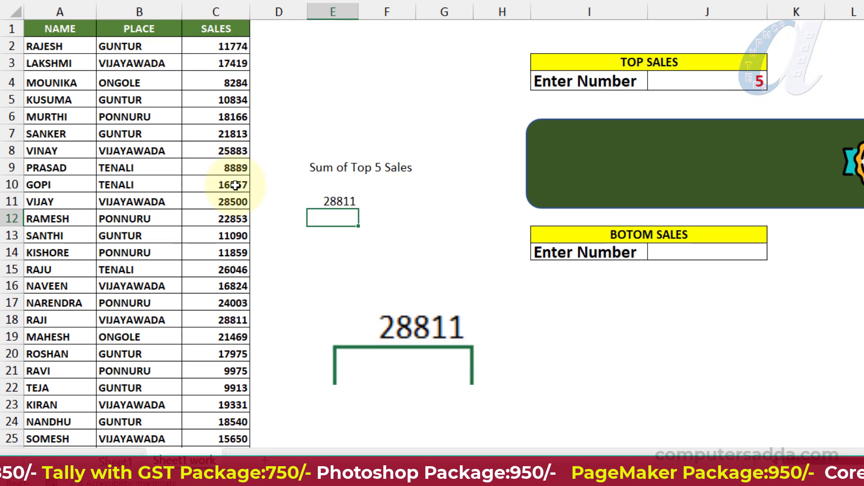
- Edit the LARGE formula in E11 to return the third-largest sales value, =LARGE(C2:C28,3)
double_click(335, 201)
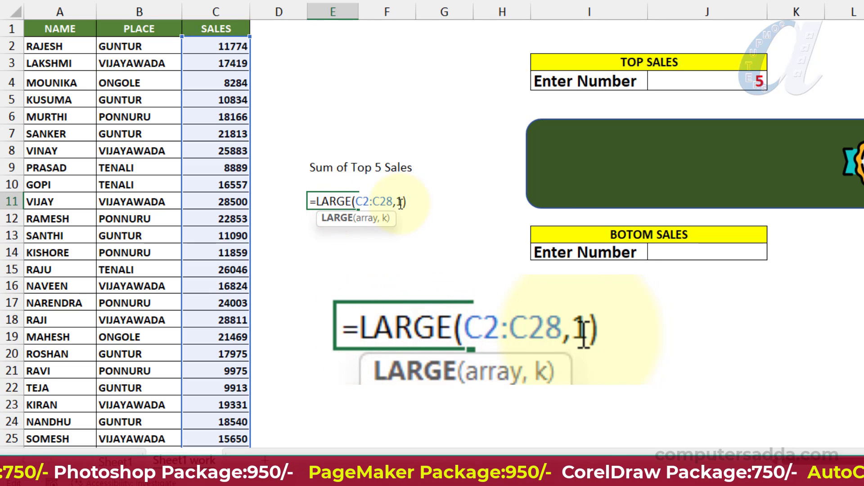
key(Return)
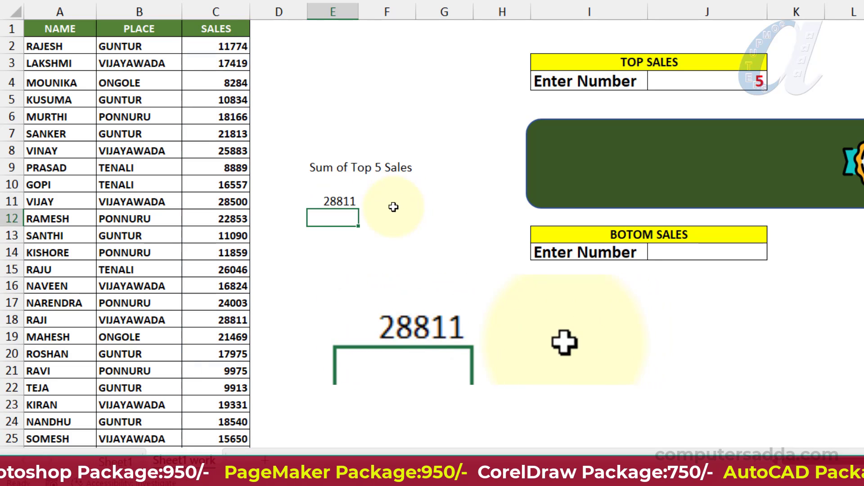
double_click(324, 203)
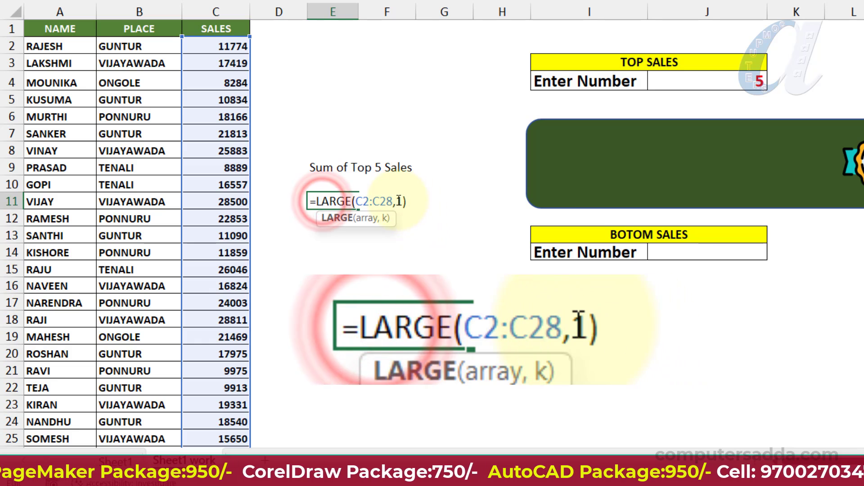
click(400, 201)
key(BackSpace)
text(3)
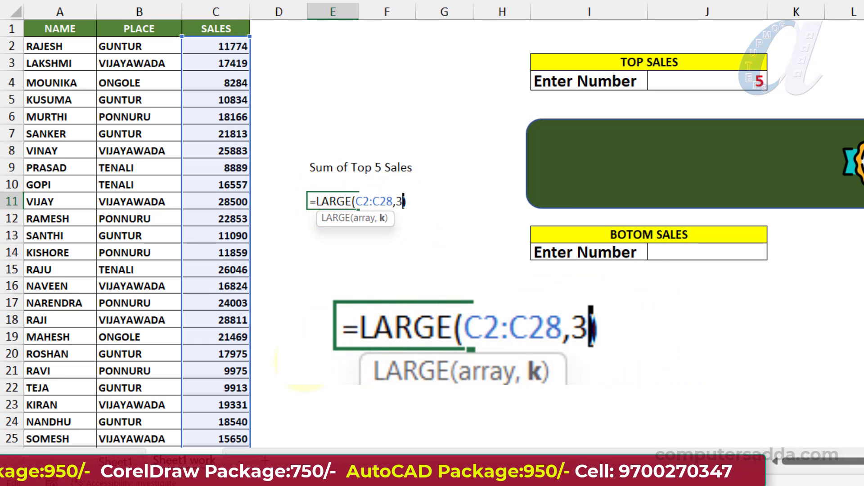
key(Return)
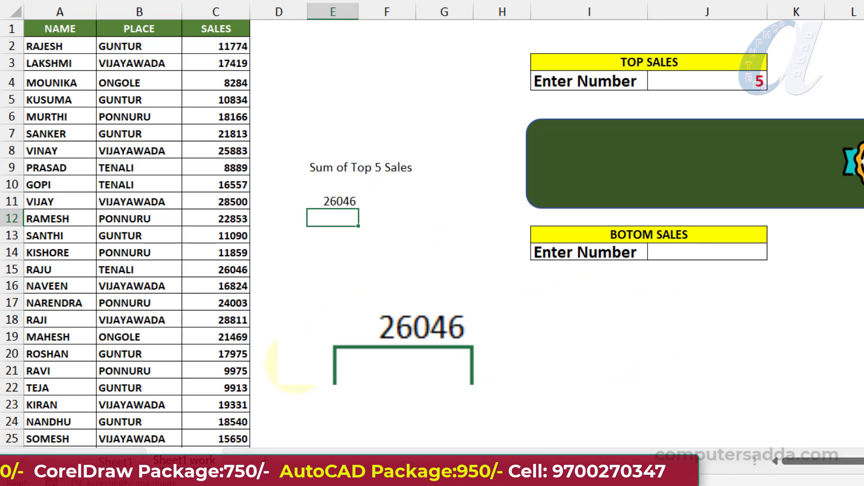
- Replace the k argument in E11 with an array constant to list the top three sales, =LARGE(C2:C28,{1,2,3})
double_click(328, 203)
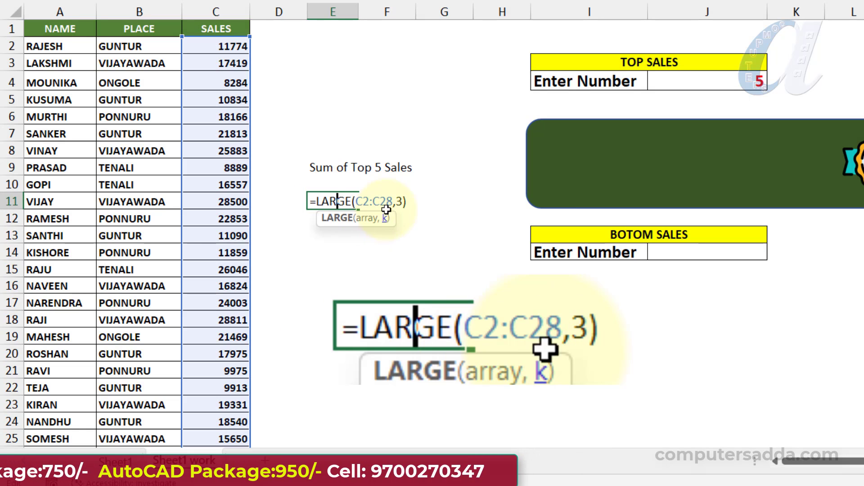
double_click(398, 201)
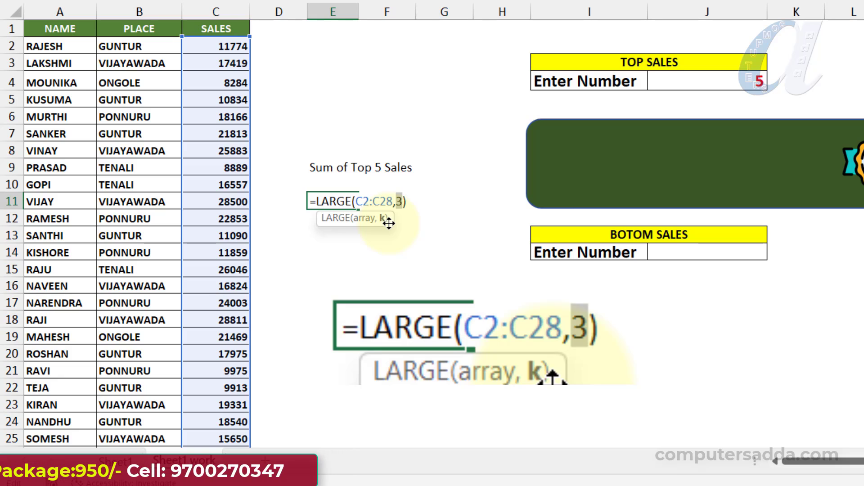
key(Return)
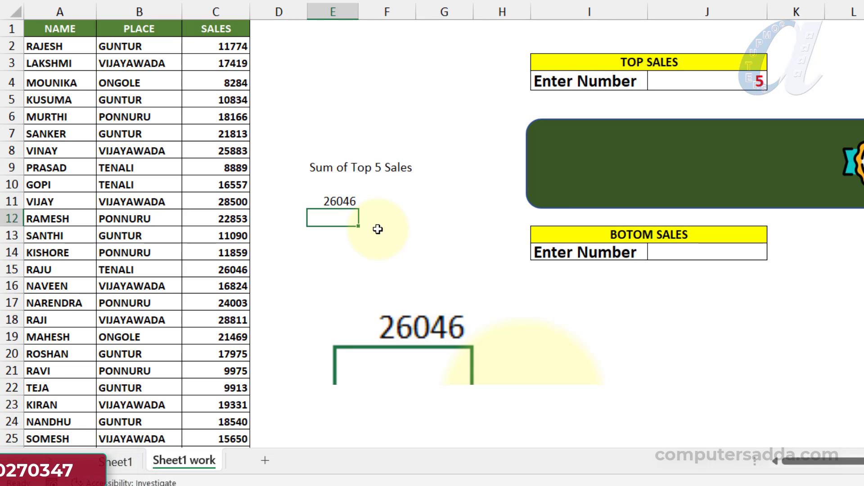
click(345, 201)
double_click(345, 201)
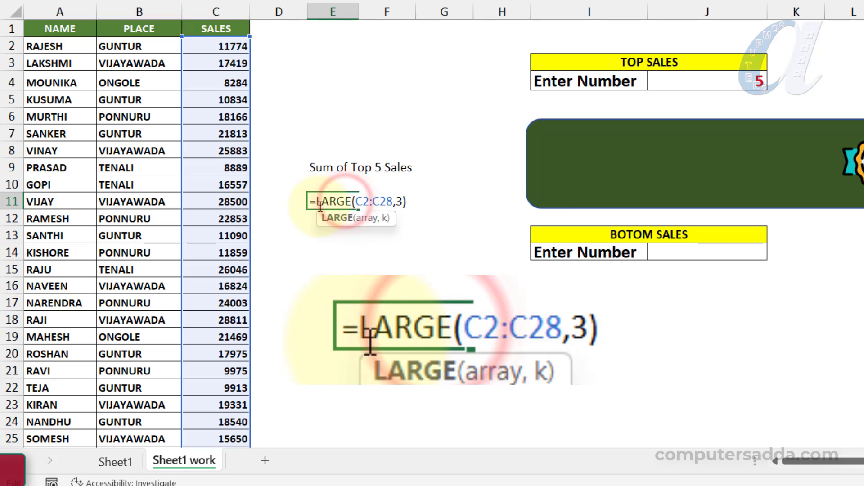
click(397, 201)
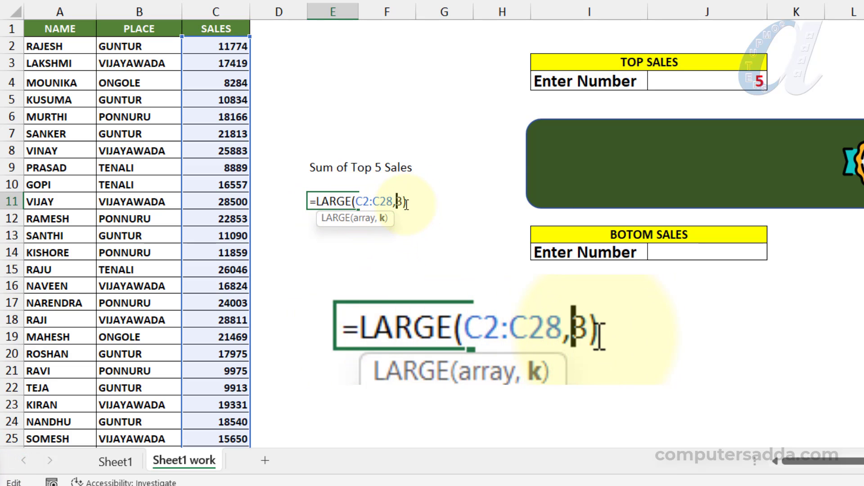
key(Delete)
text({)
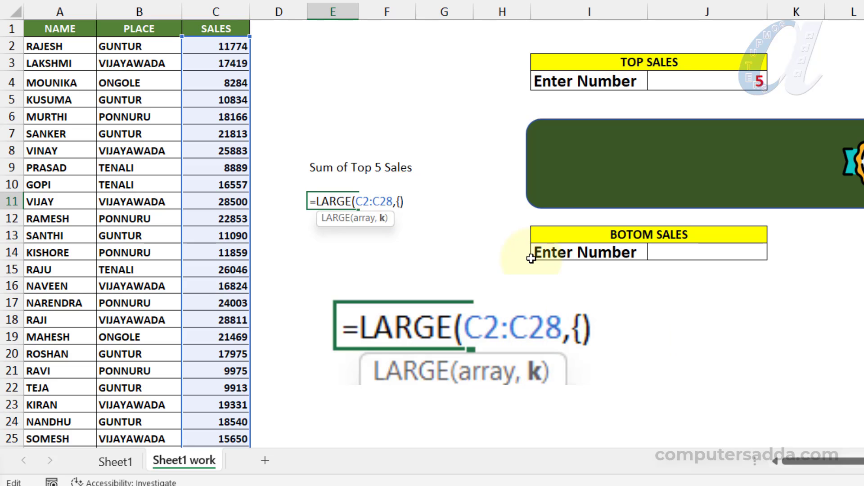
text(1,2)
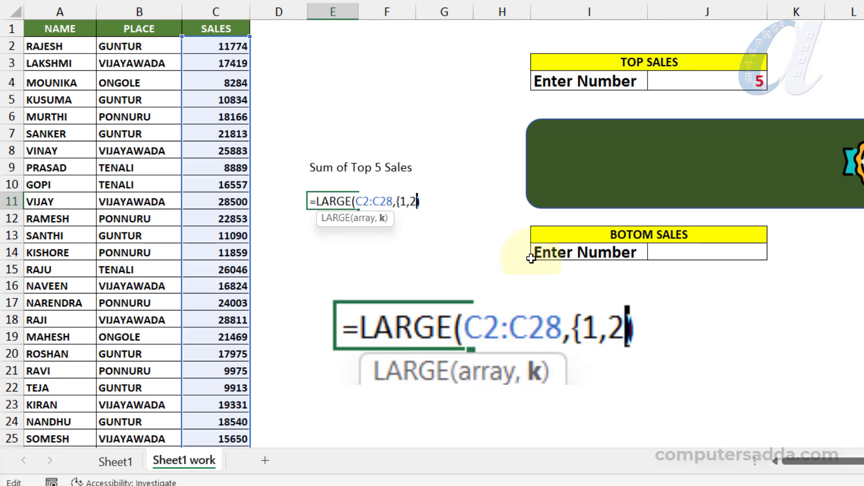
text(,3)
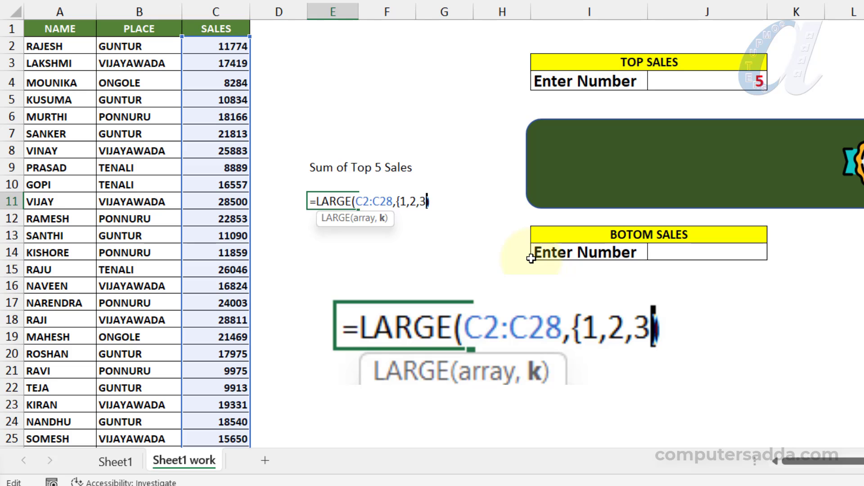
key(Return)
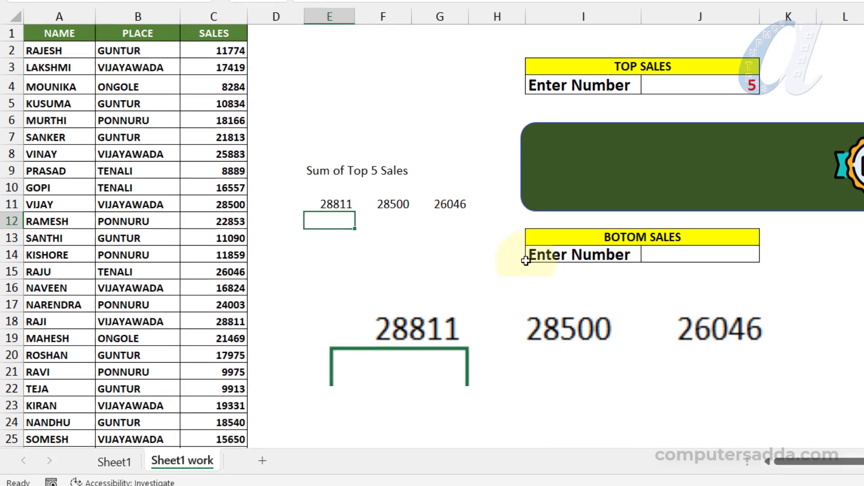
- Extend the array constant in E11's LARGE formula to {1,2,3,4,5} to list the top five sales
key(Up)
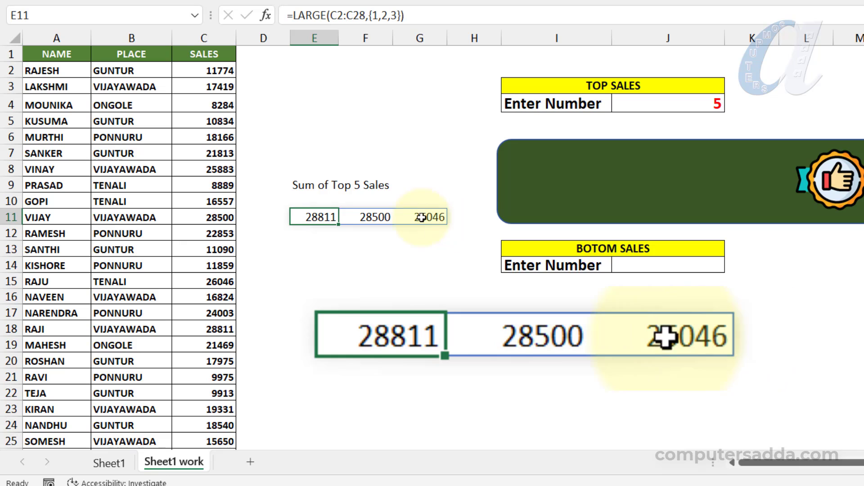
double_click(319, 217)
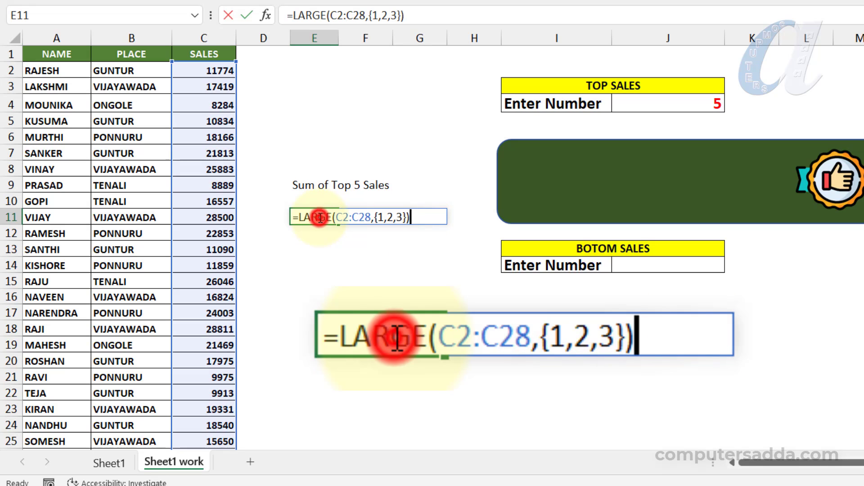
click(400, 218)
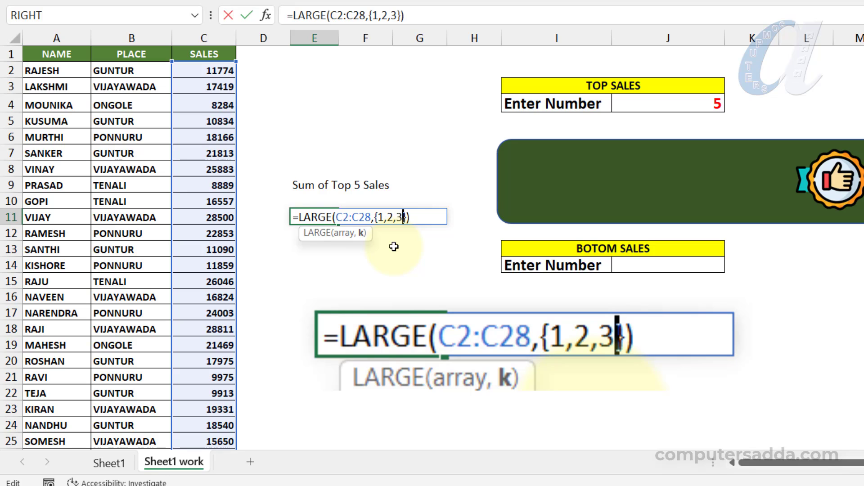
text(,4,5)
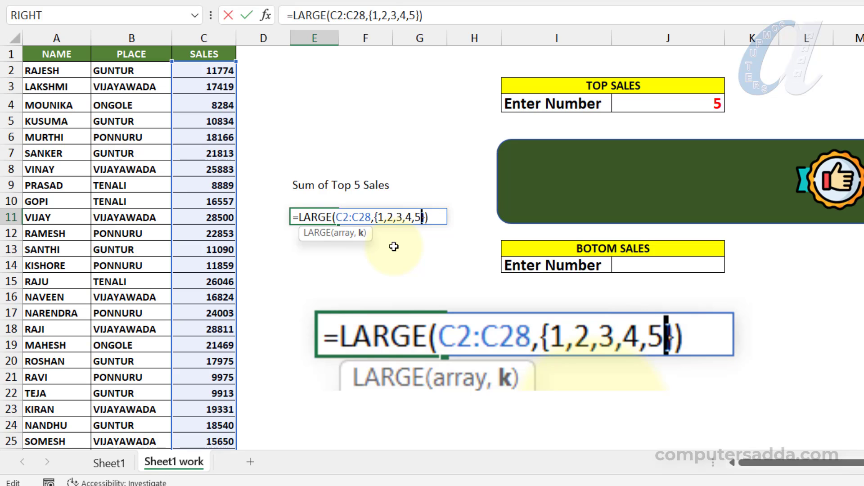
key(Return)
drag(557, 145, 736, 146)
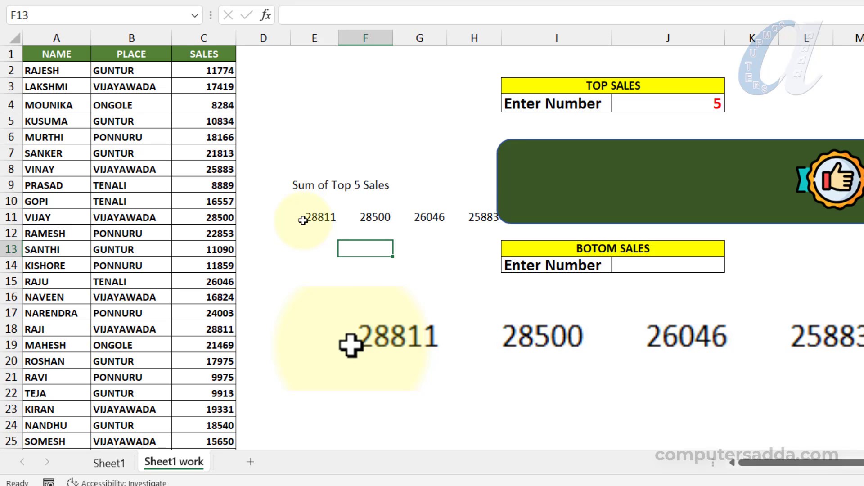
- Wrap the LARGE formula in E11 in SUM to total the top five sales, =SUM(LARGE(C2:C28,{1,2,3,4,5}))
click(305, 219)
double_click(300, 218)
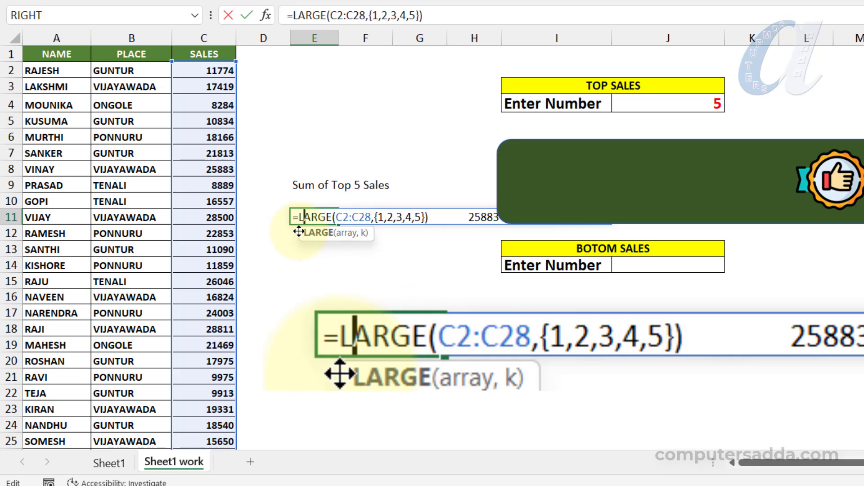
click(302, 218)
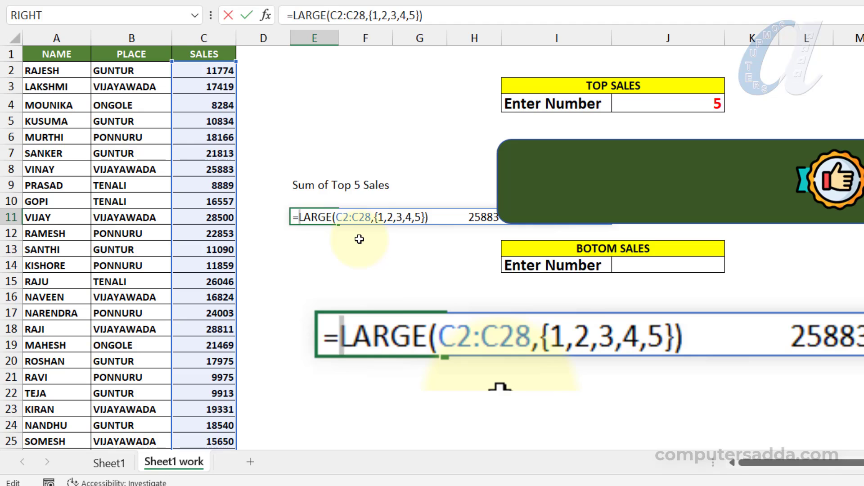
text(sum()
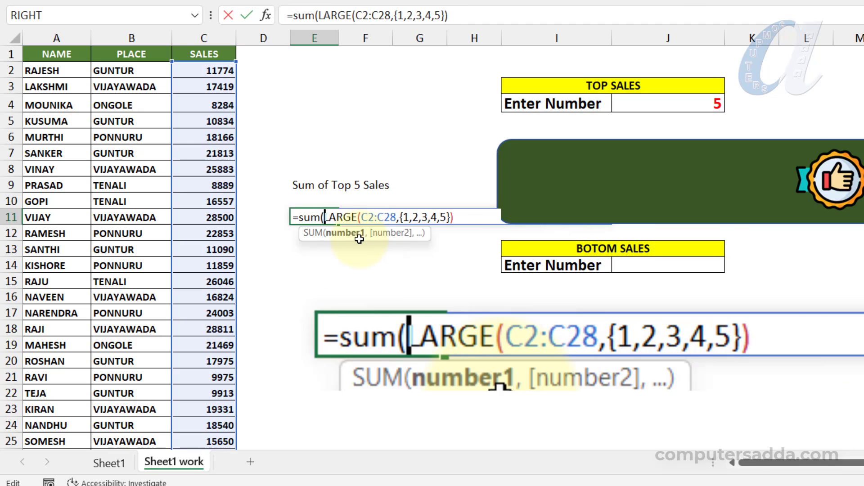
key(Right)
key(Right)
key(Right)
key(Right)
key(Right)
key(Right)
key(Right)
key(Right)
key(Right)
key(Right)
key(Right)
key(Right)
key(Right)
key(Right)
key(Right)
key(Right)
key(Right)
key(Right)
key(Right)
key(Right)
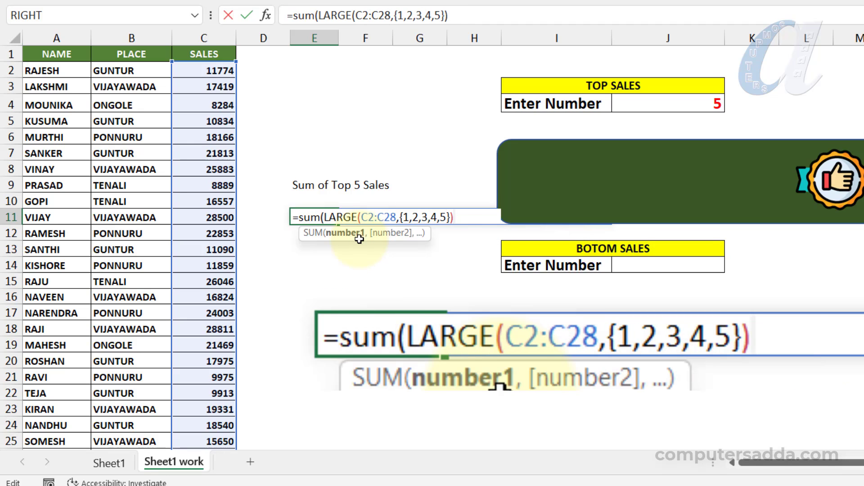
key(Return)
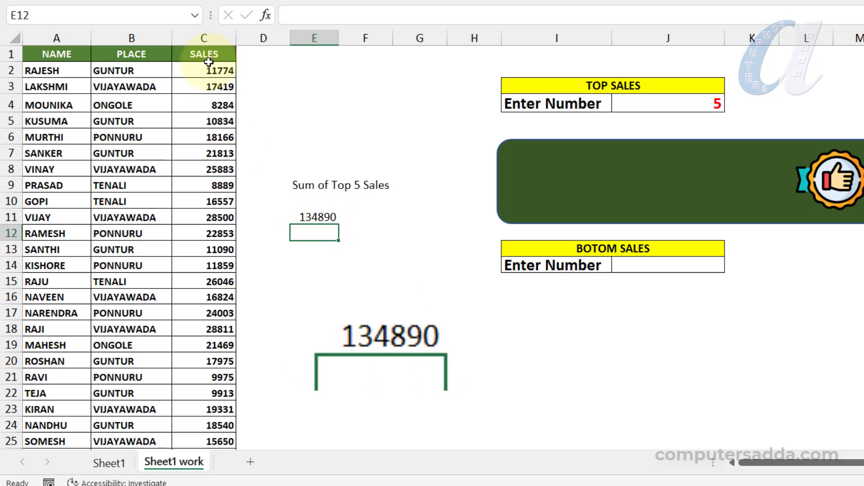
- Shorten the array constant in E11 to {1,2,3} so the formula sums only the top three sales
double_click(318, 218)
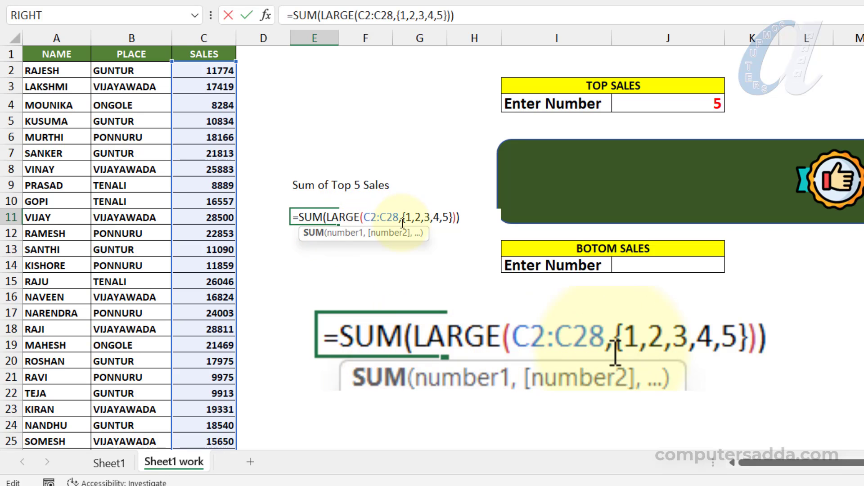
click(448, 216)
key(BackSpace)
key(BackSpace)
key(BackSpace)
key(BackSpace)
key(Return)
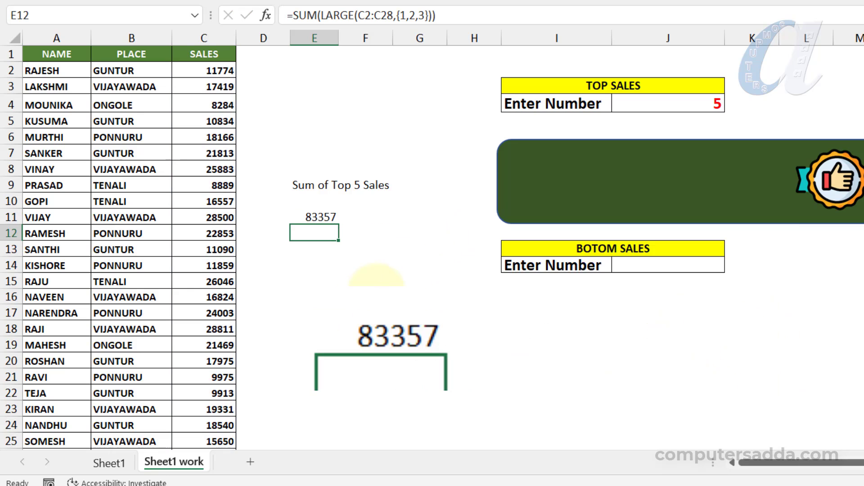
- In the empty cell E16, generate a sequence of numbers with the formula =SEQUENCE(5)
double_click(333, 223)
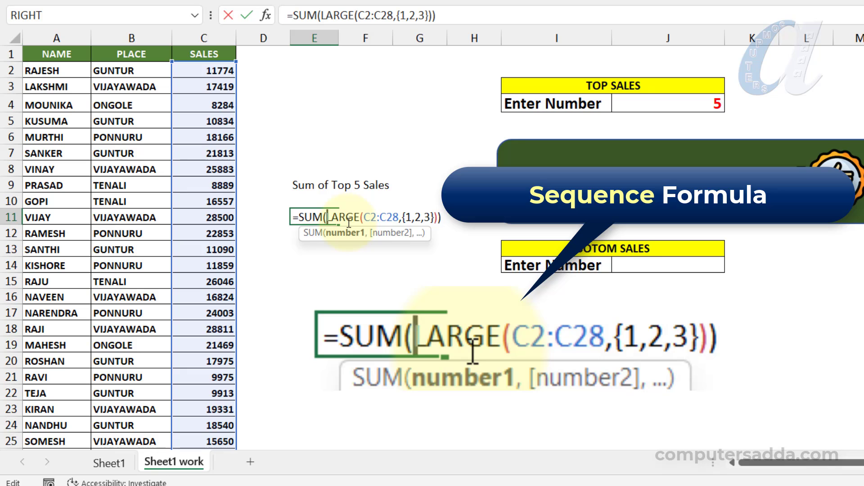
key(Return)
click(317, 298)
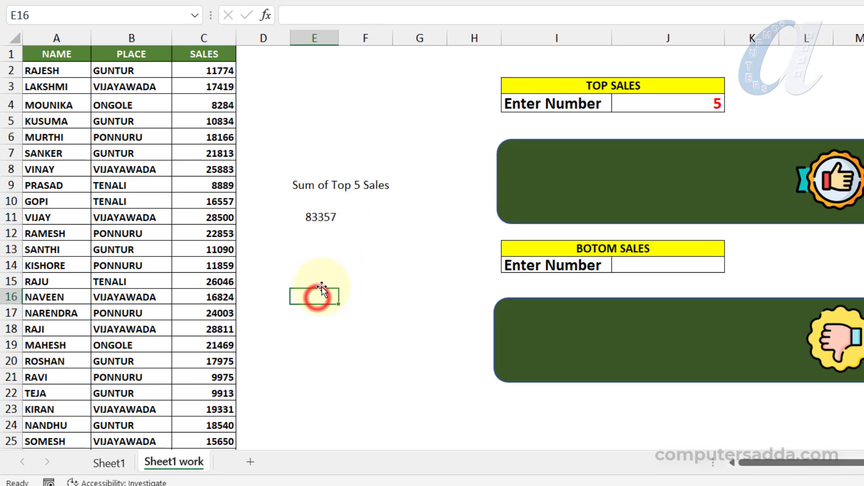
text(=seq)
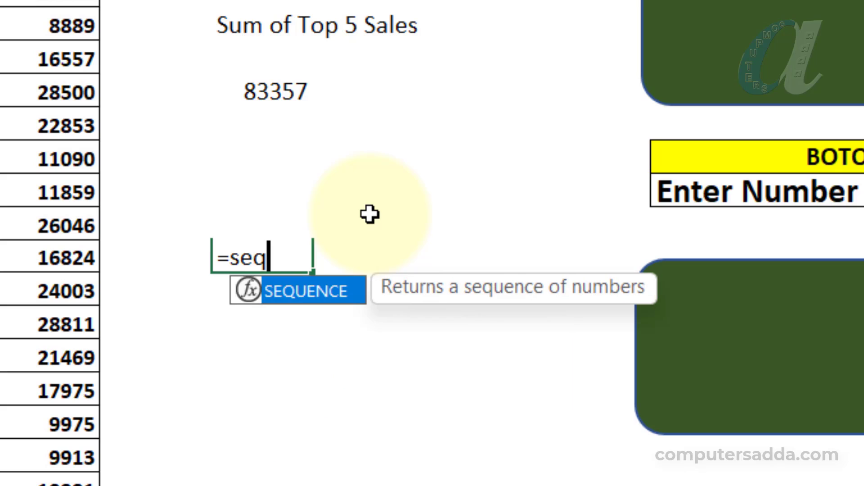
key(Tab)
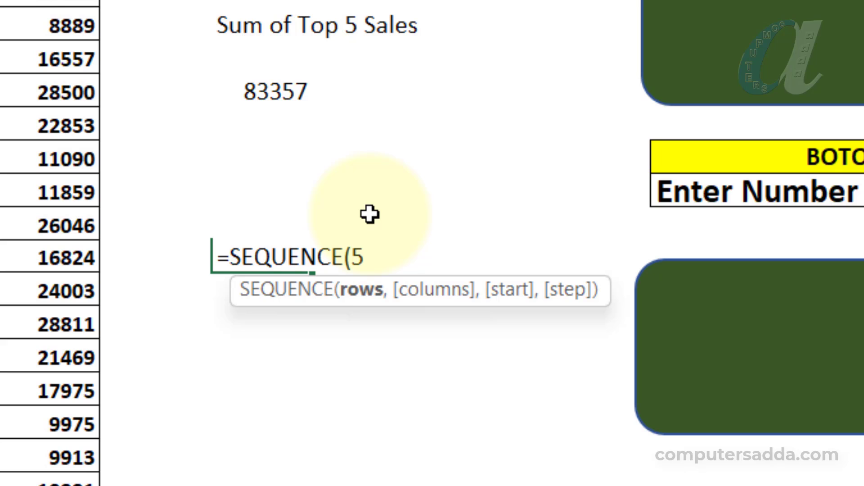
text(5))
key(Return)
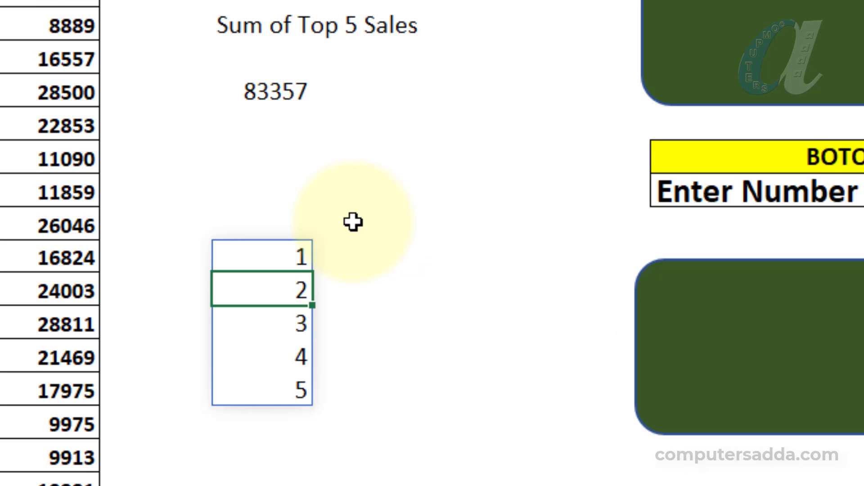
- Set the rows argument of the SEQUENCE formula in E16 to 15 and check the generated list
click(289, 252)
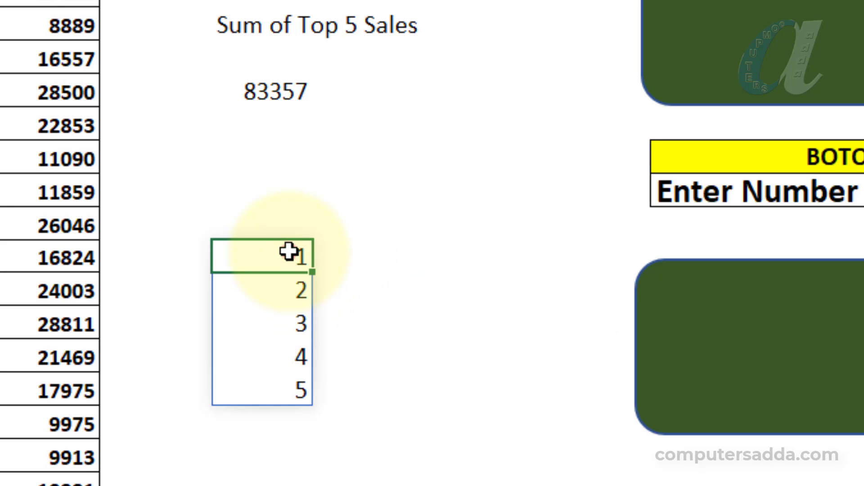
double_click(290, 254)
double_click(360, 246)
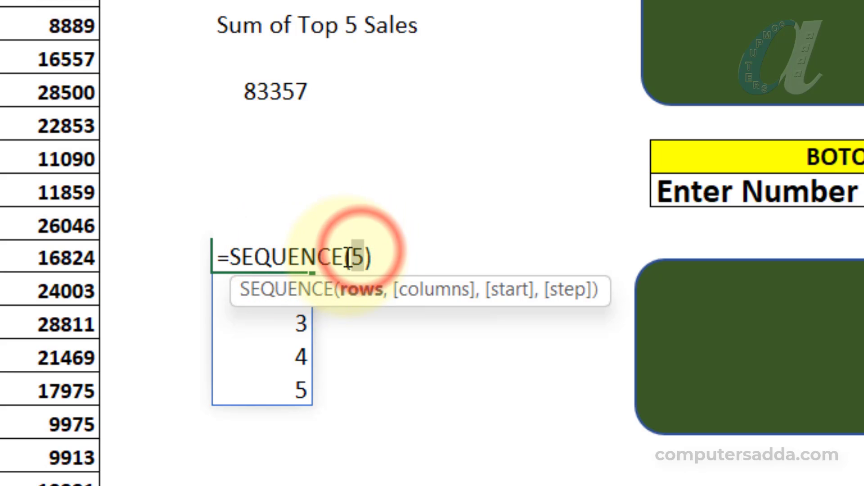
text(15)
key(Return)
scroll(266, 324, down, 3)
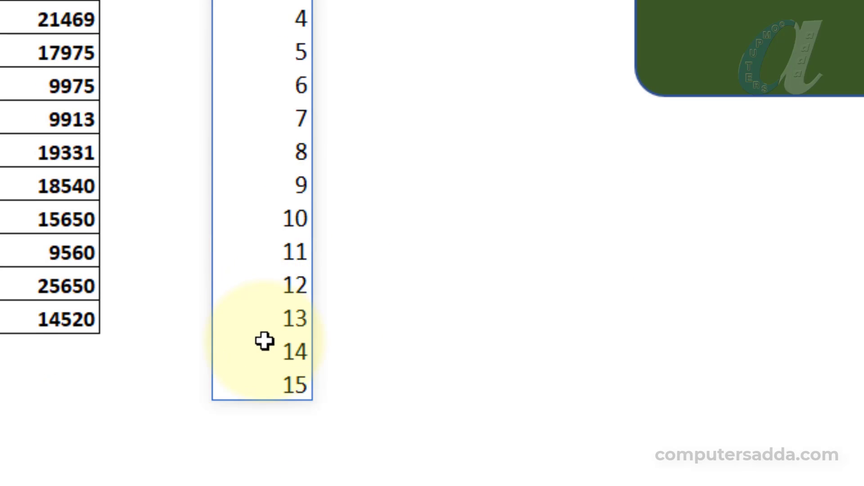
scroll(270, 284, up, 3)
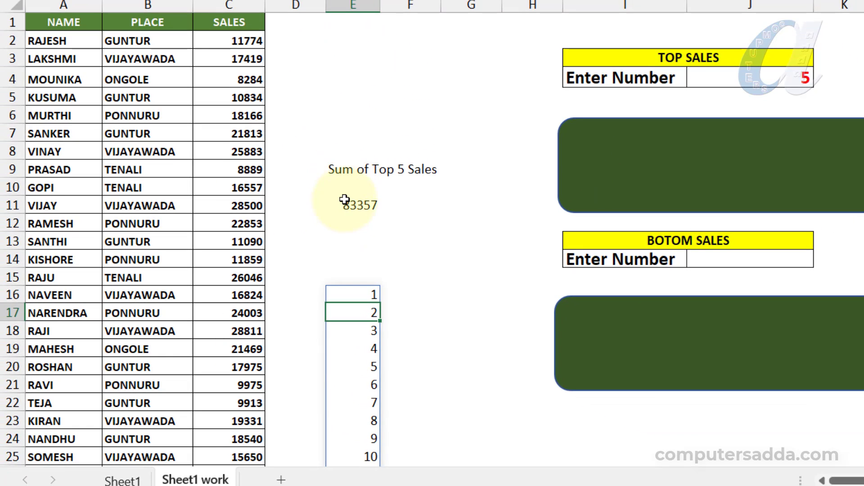
- Replace the array constant in E11 with SEQUENCE(3), making the formula =SUM(LARGE(C2:C28,SEQUENCE(3)))
double_click(344, 200)
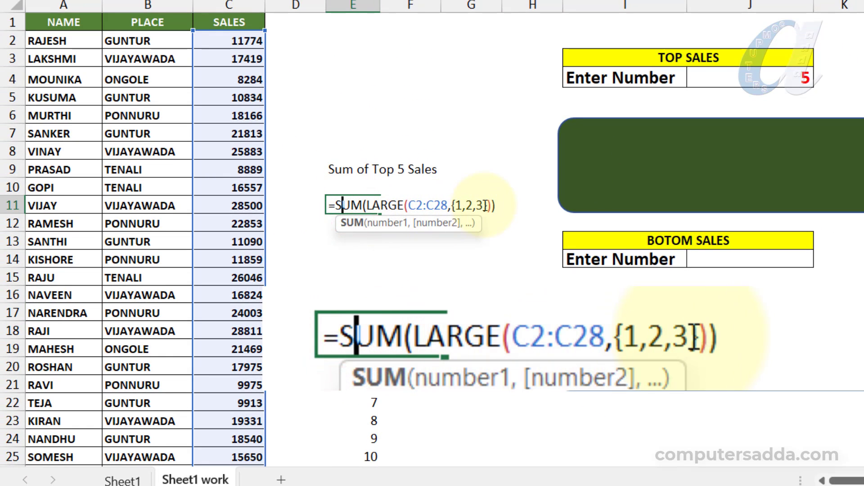
click(486, 205)
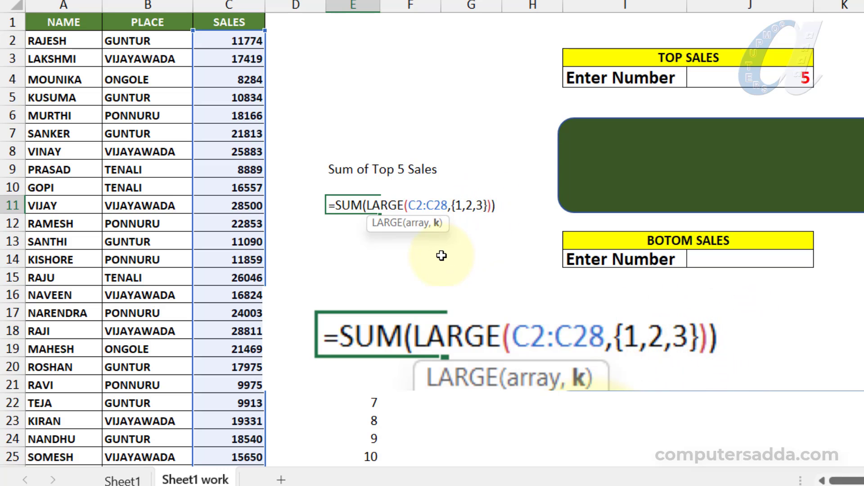
key(BackSpace)
key(BackSpace)
key(BackSpace)
key(BackSpace)
key(BackSpace)
key(BackSpace)
key(BackSpace)
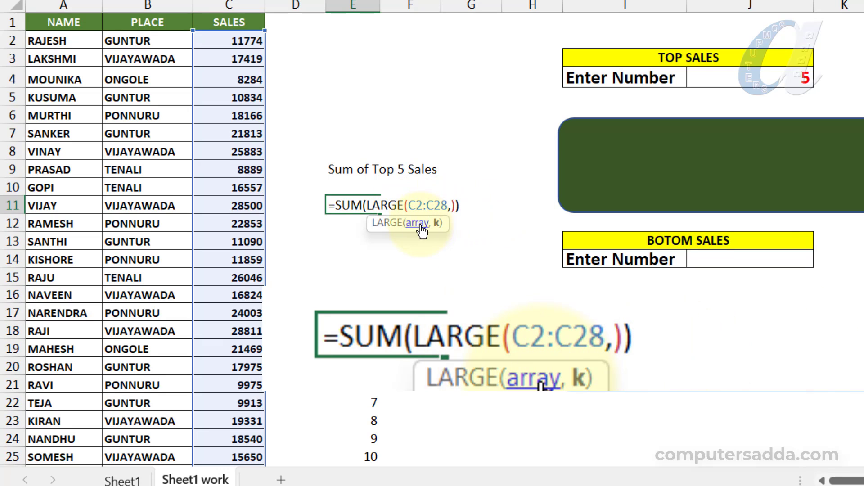
text(seq)
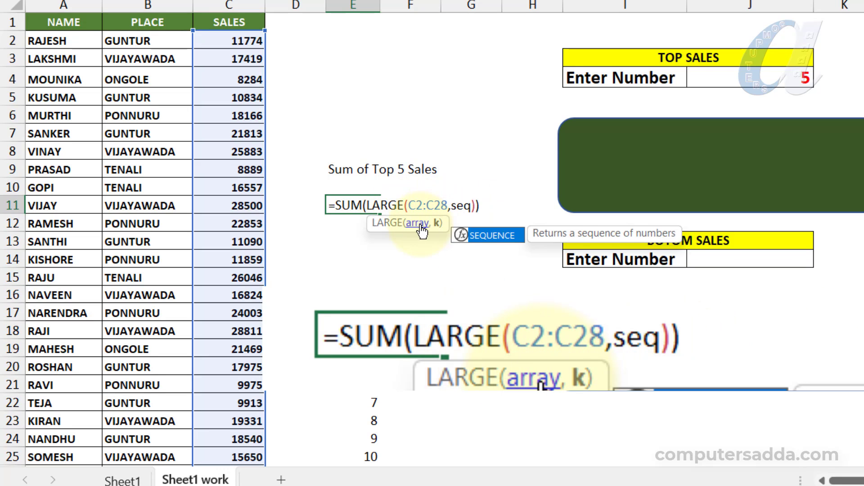
key(Tab)
text(3))
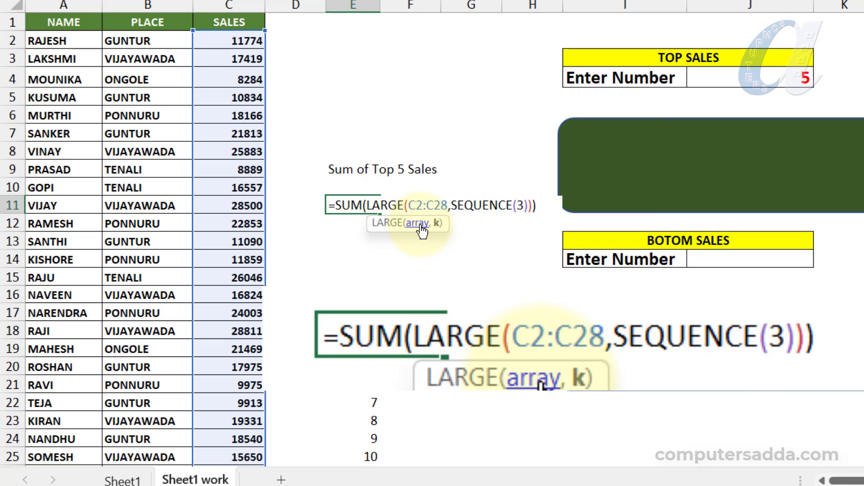
key(Return)
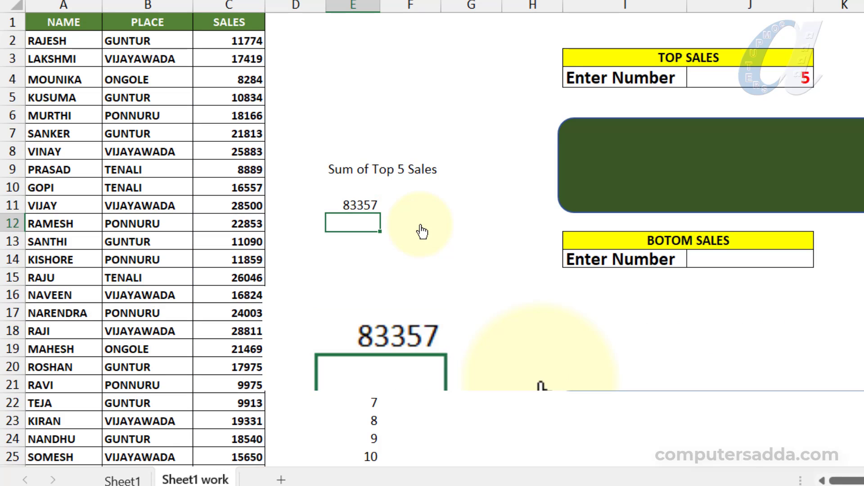
- Replace the fixed rows argument of SEQUENCE in E11 with a reference to the top sales input cell J4
double_click(339, 205)
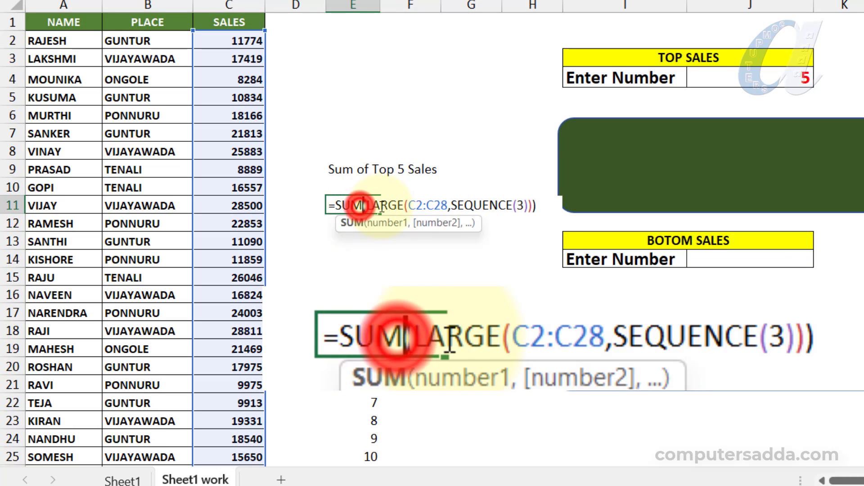
double_click(519, 205)
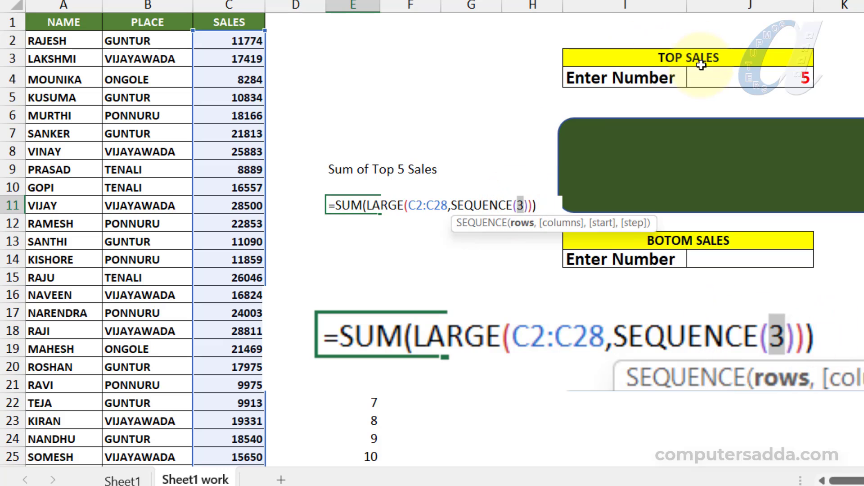
click(794, 78)
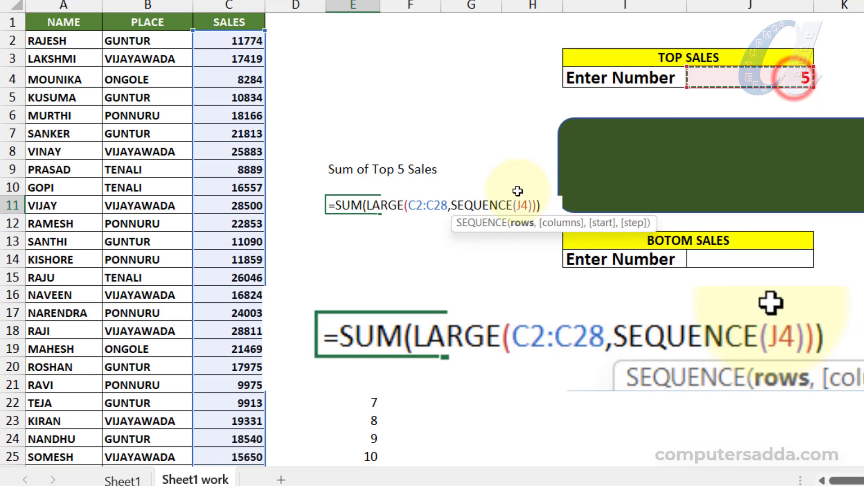
key(Return)
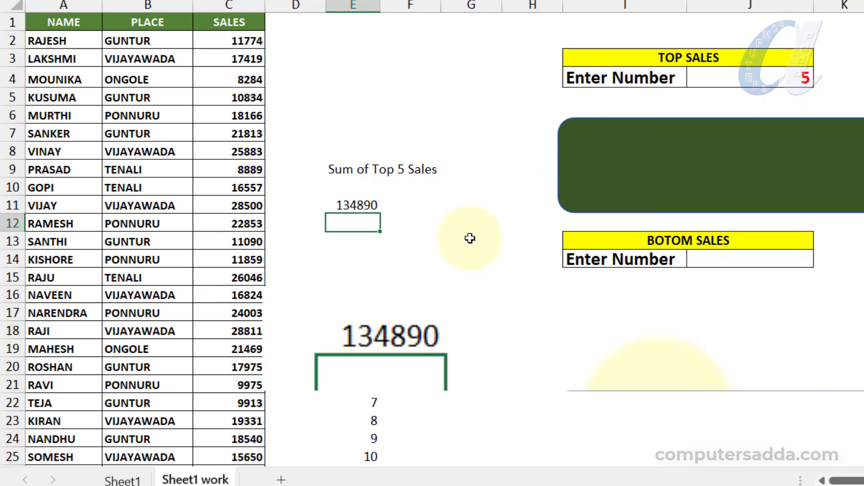
- Test the top sales input cell J4 with the number 3, and finally set it to 10
click(773, 85)
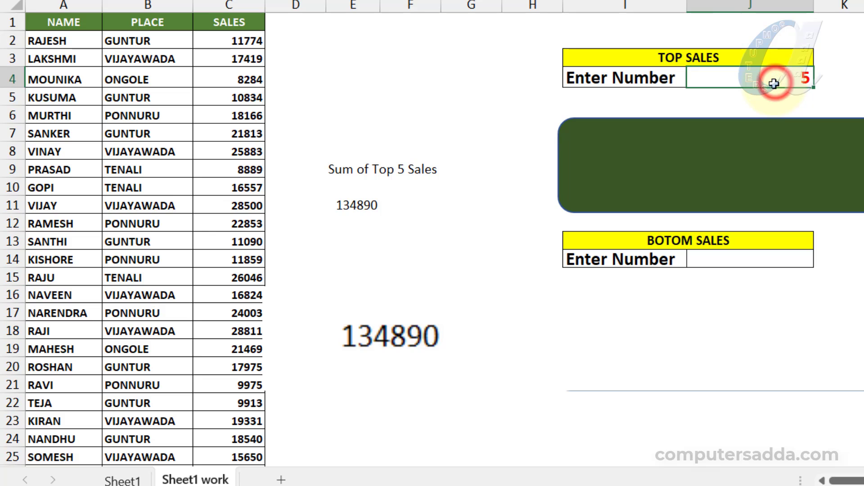
text(3)
key(Return)
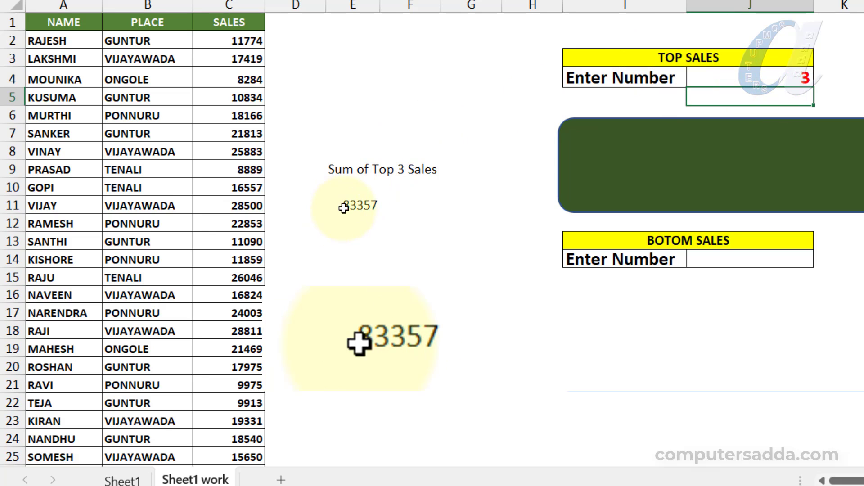
click(793, 78)
key(BackSpace)
text(10)
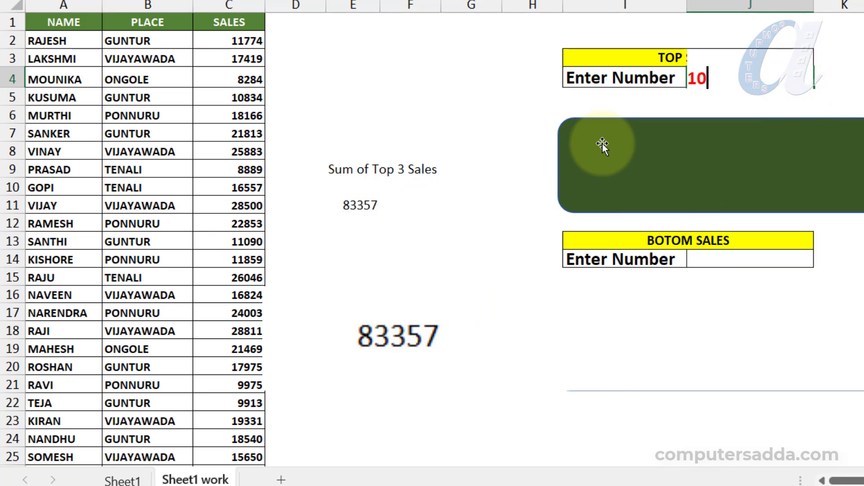
key(Return)
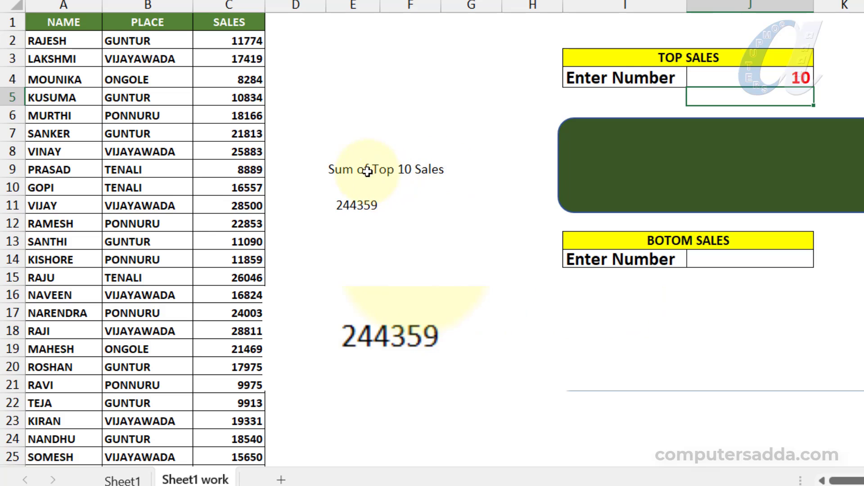
click(350, 205)
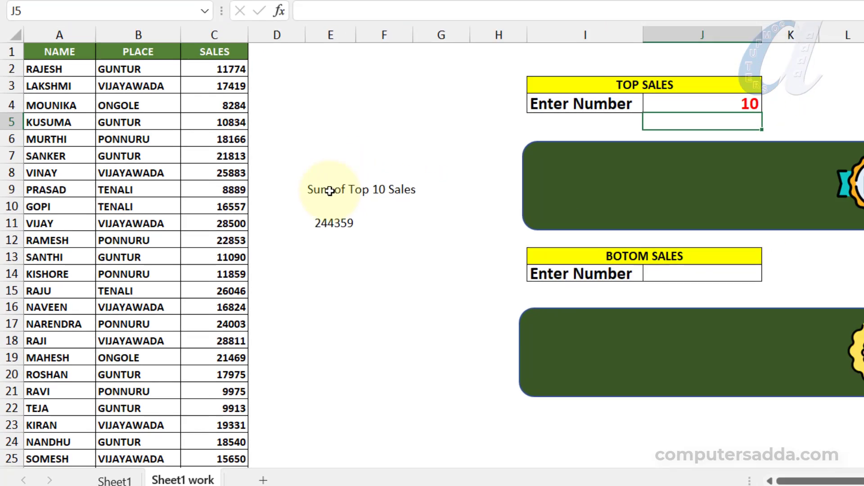
drag(351, 170, 354, 207)
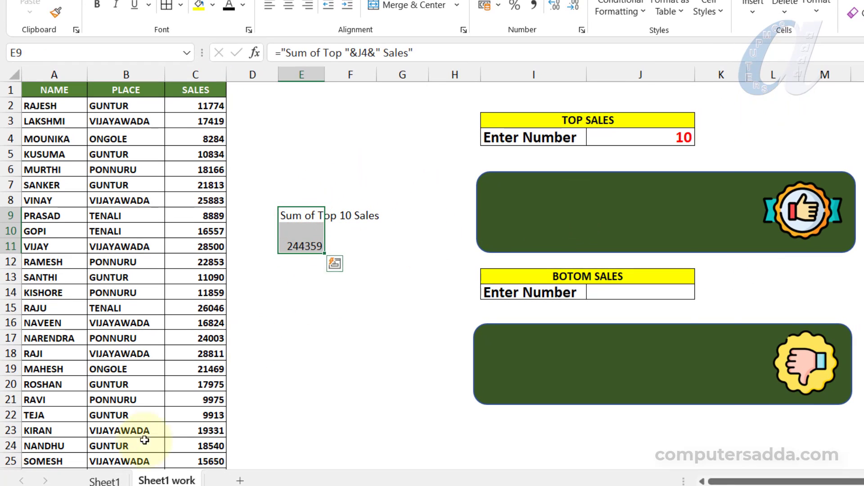
click(104, 480)
click(169, 481)
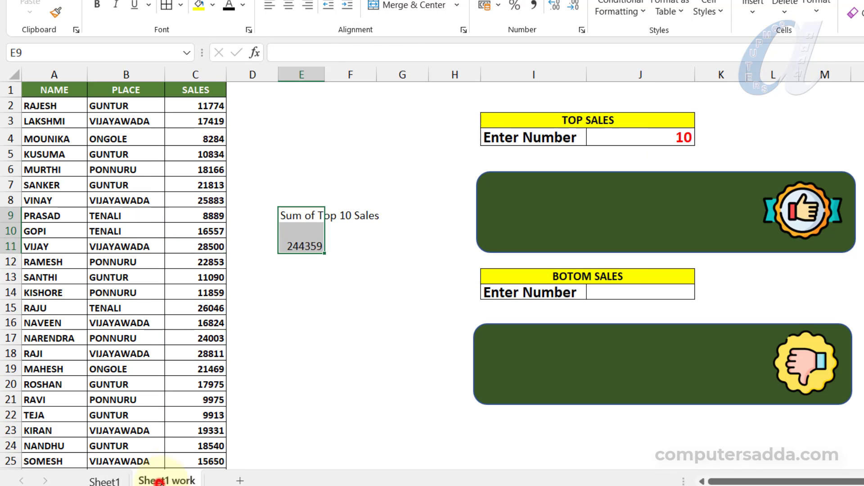
click(388, 283)
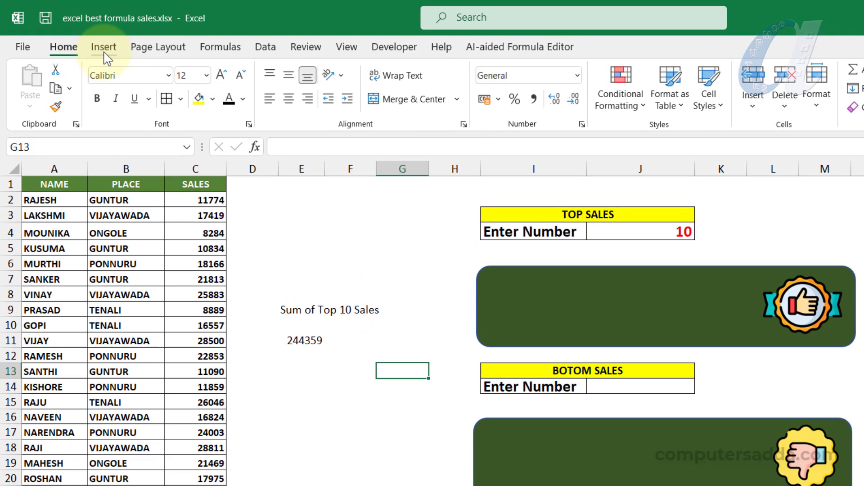
- Draw a rectangle across the upper part of the green top sales banner and link its text to cell E9
click(104, 51)
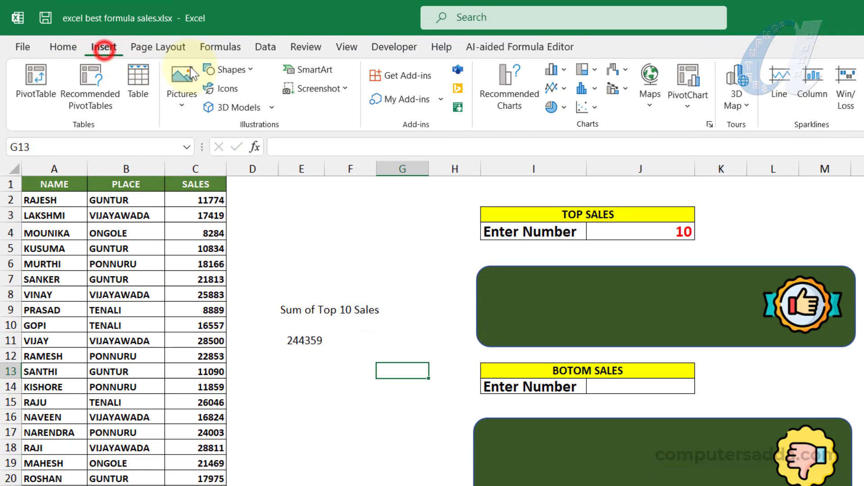
click(238, 69)
click(250, 110)
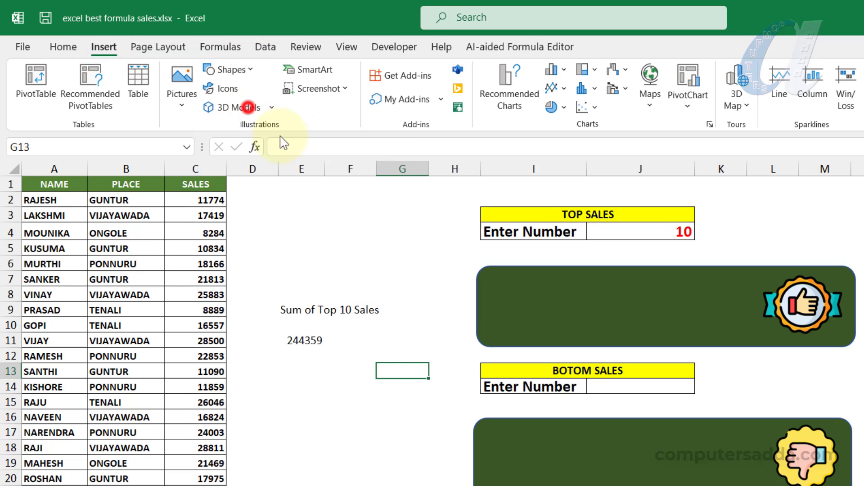
drag(494, 276, 733, 311)
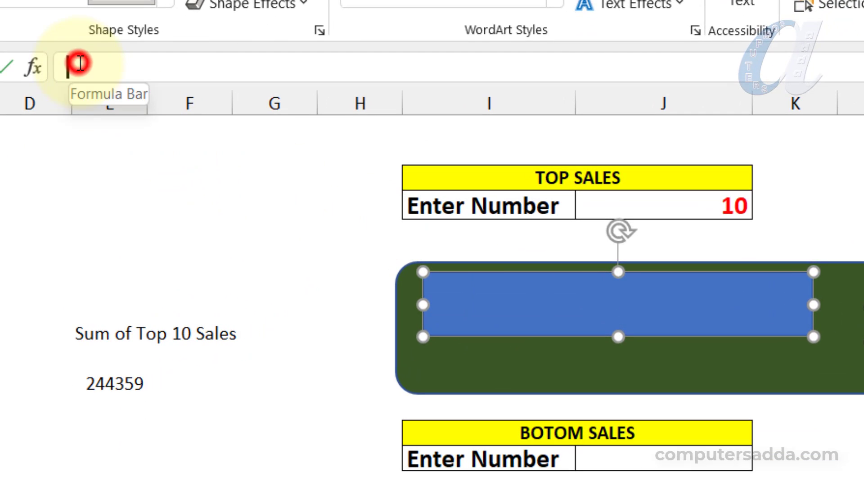
text(=)
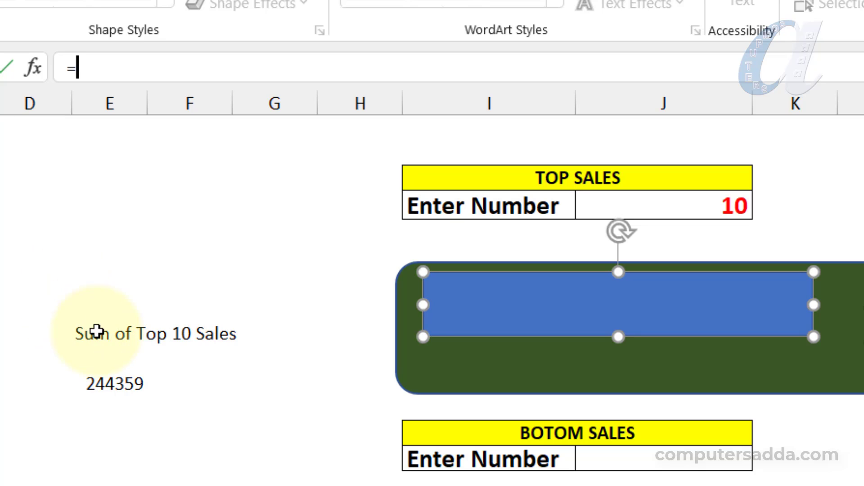
click(96, 333)
key(Return)
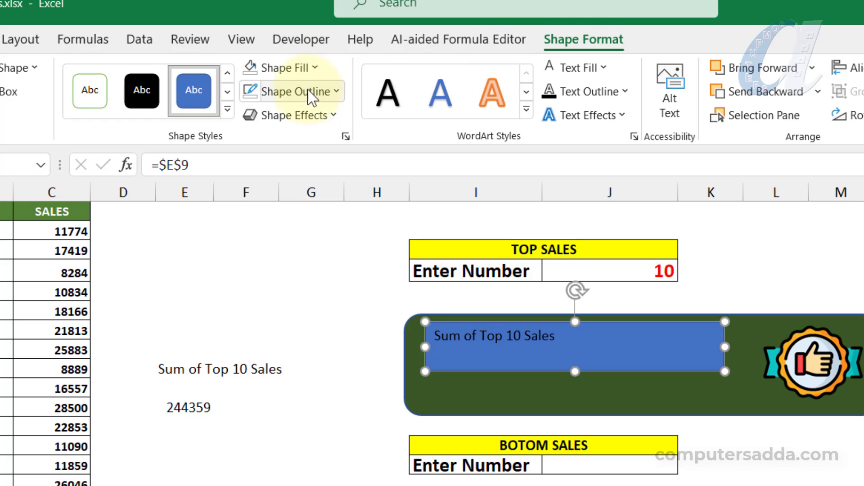
- Remove the fill and the outline from the rectangle linked to E9
click(298, 68)
click(290, 298)
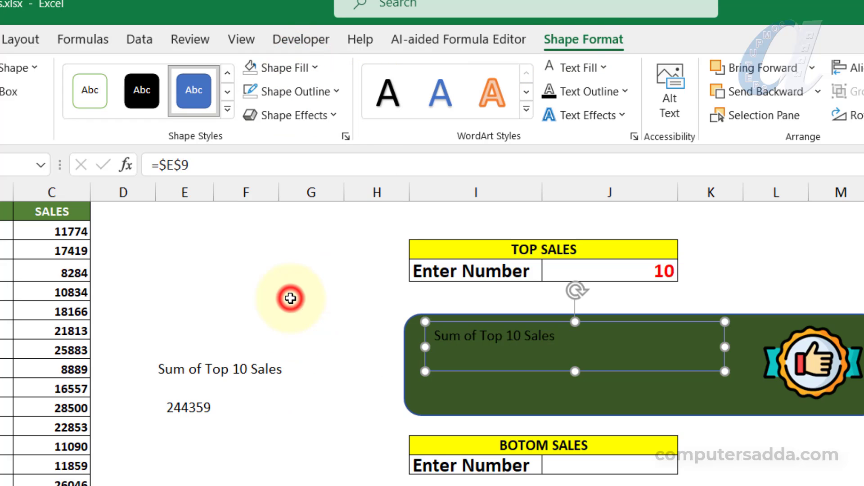
click(297, 91)
click(291, 322)
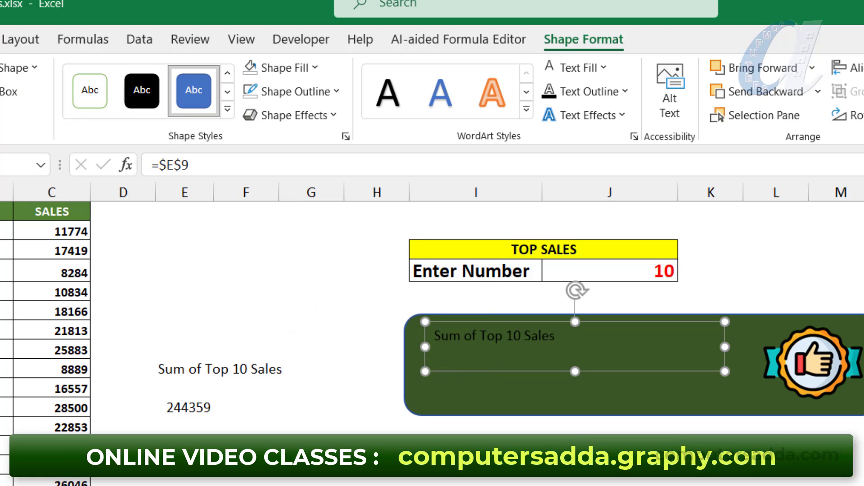
- Format the banner label text as size 20, bold and white
click(0, 40)
click(84, 72)
click(84, 71)
click(84, 70)
click(84, 71)
click(84, 71)
key(ctrl+b)
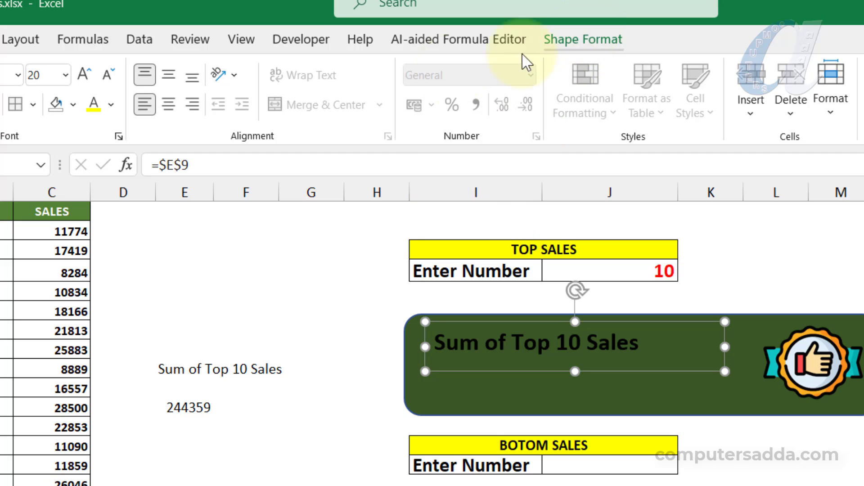
click(113, 104)
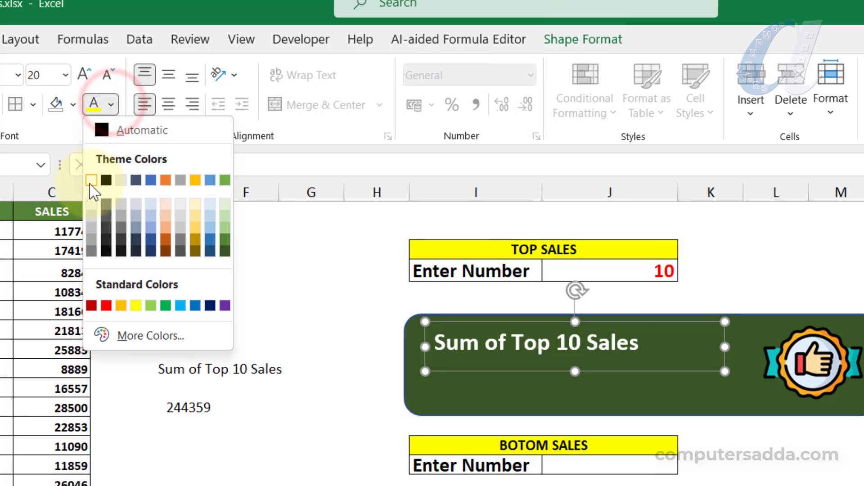
click(91, 184)
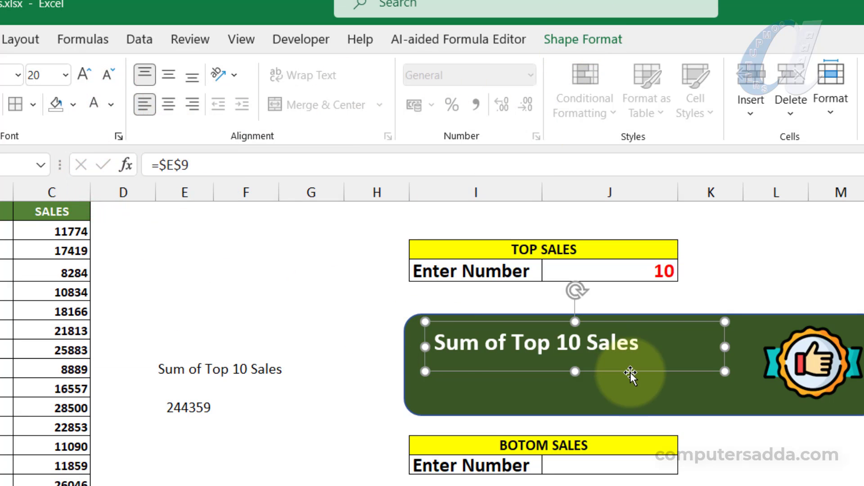
- Duplicate the banner label directly below itself and link the copy to the total in cell E11
drag(630, 372, 638, 400)
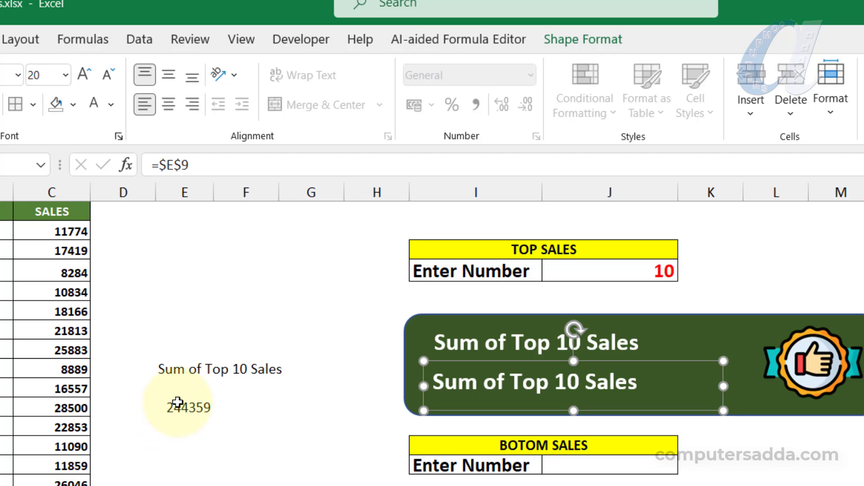
click(207, 161)
key(BackSpace)
key(BackSpace)
key(BackSpace)
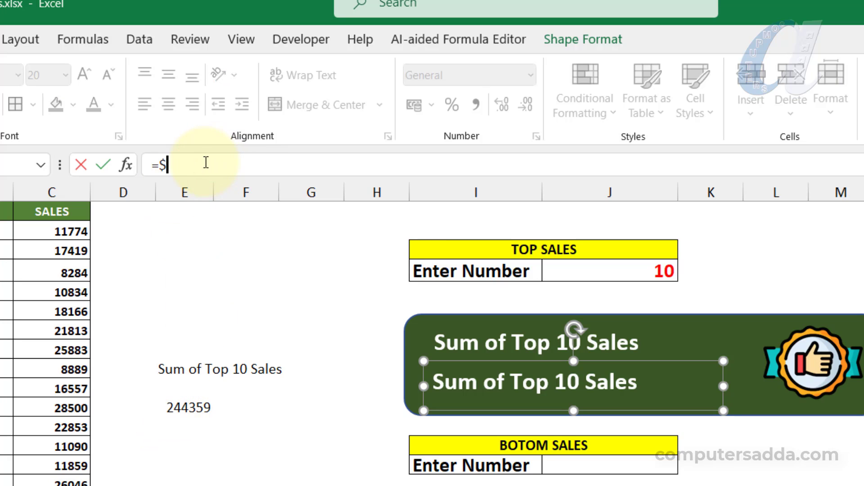
click(173, 400)
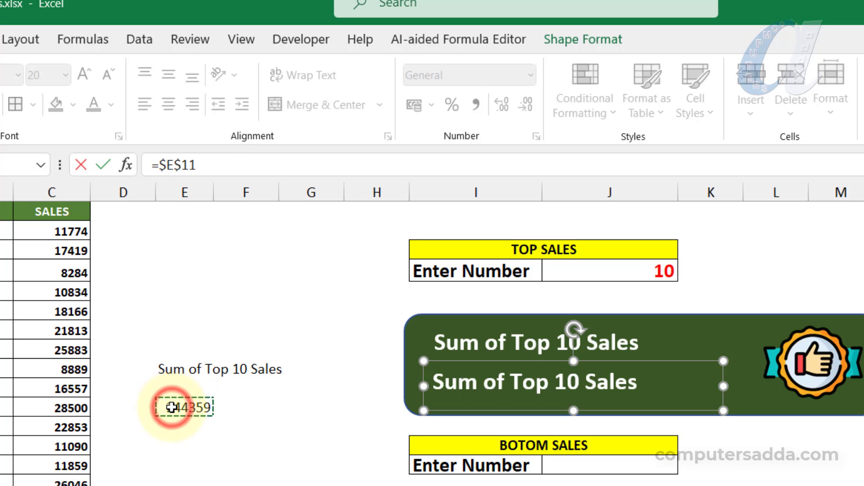
key(Return)
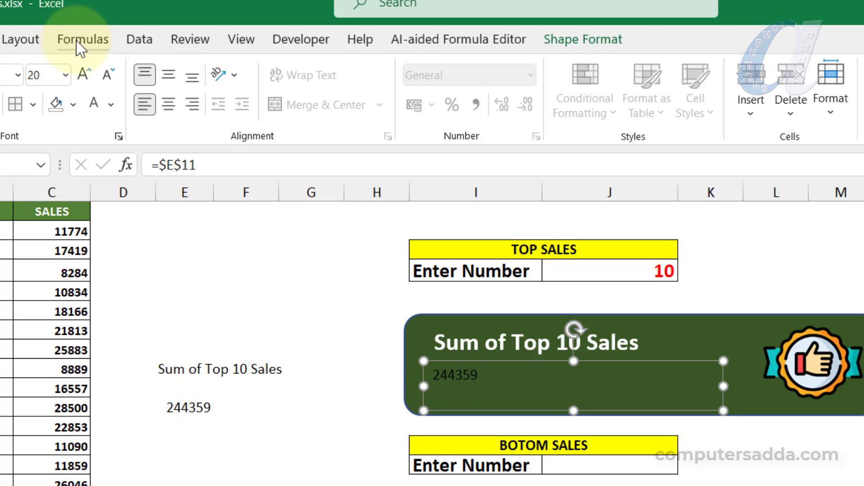
- Format the linked total in the banner as size 32, bold and yellow, and deselect it
click(84, 71)
click(83, 71)
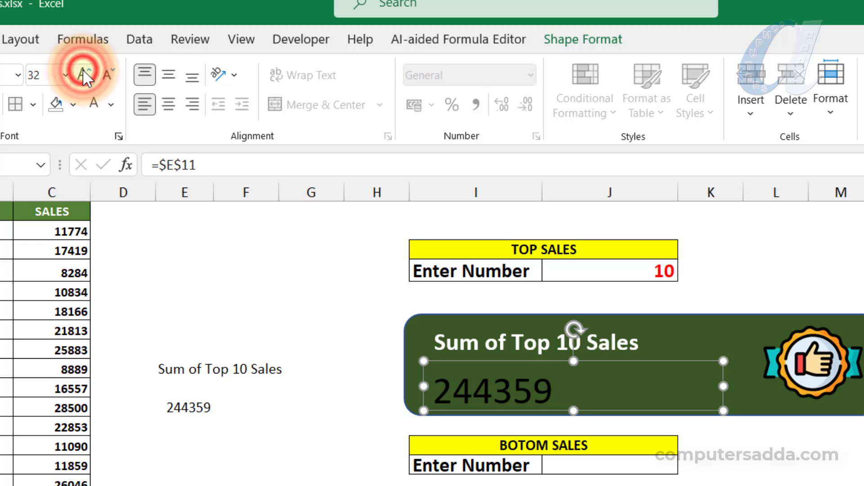
key(ctrl+b)
click(111, 104)
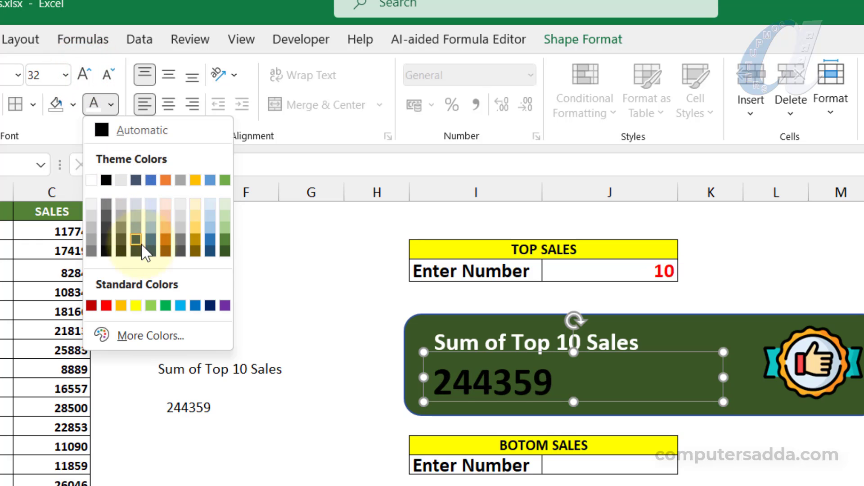
click(138, 303)
key(Escape)
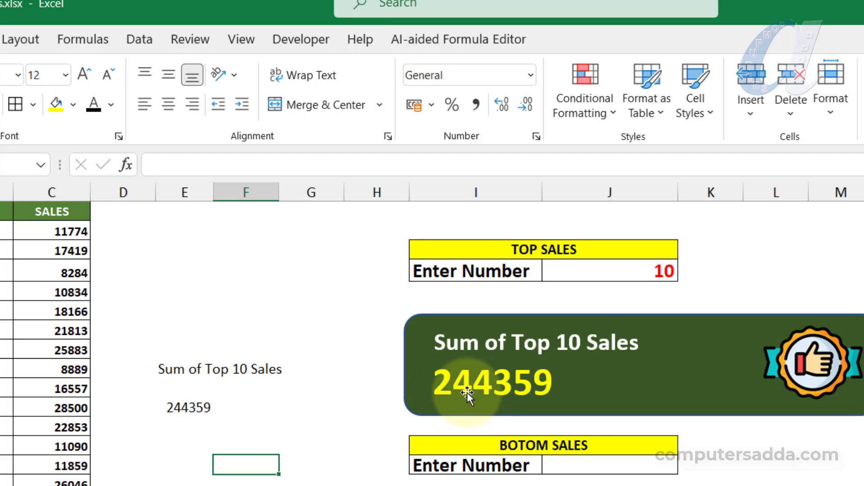
- Format the total in cell E11 with the comma style and no decimals, and widen column E to fit it
click(170, 405)
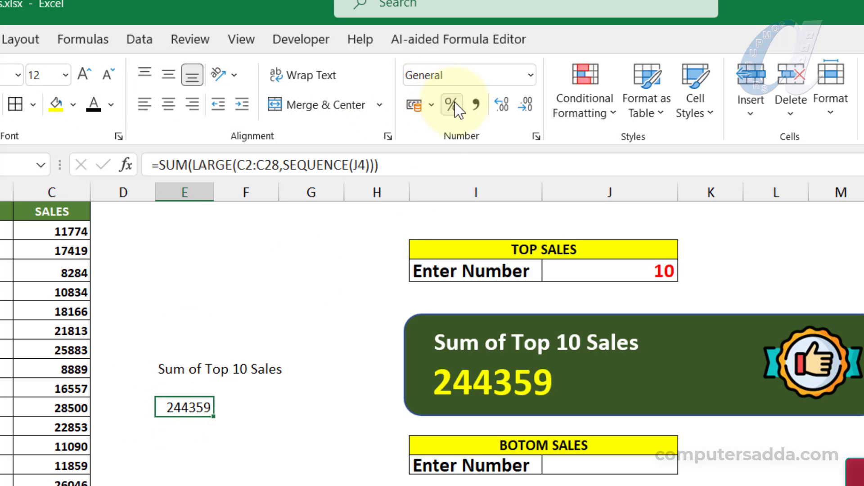
click(477, 106)
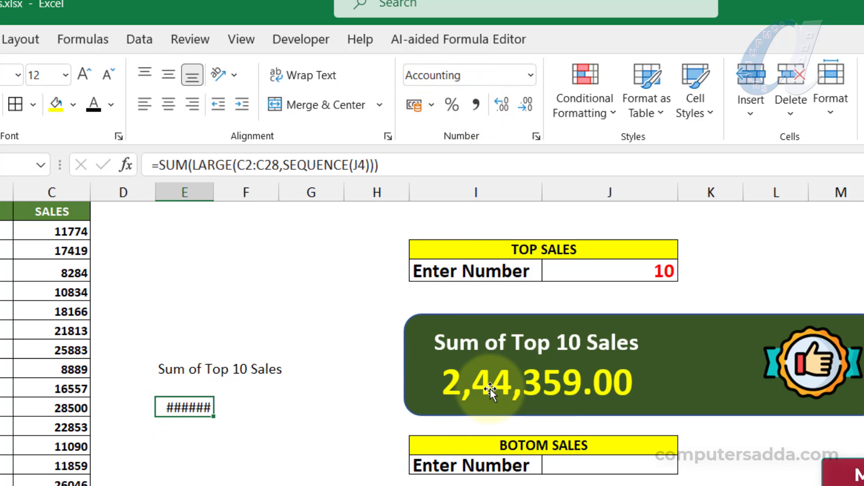
click(526, 108)
click(526, 108)
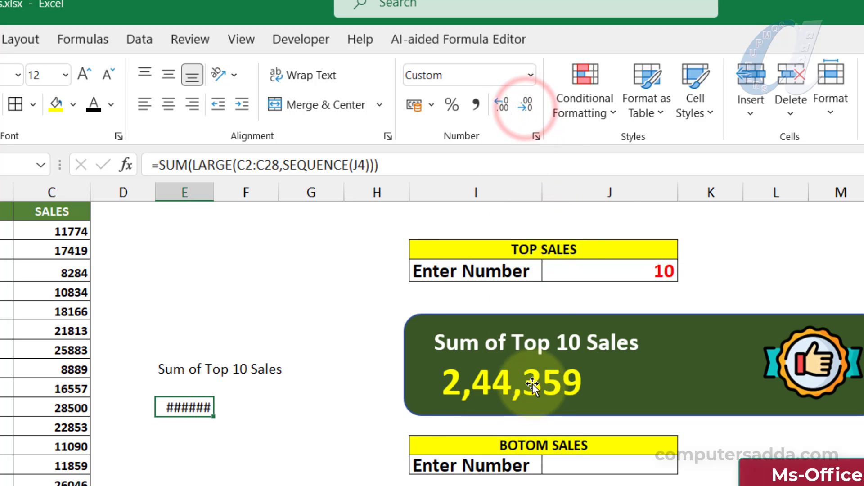
click(532, 384)
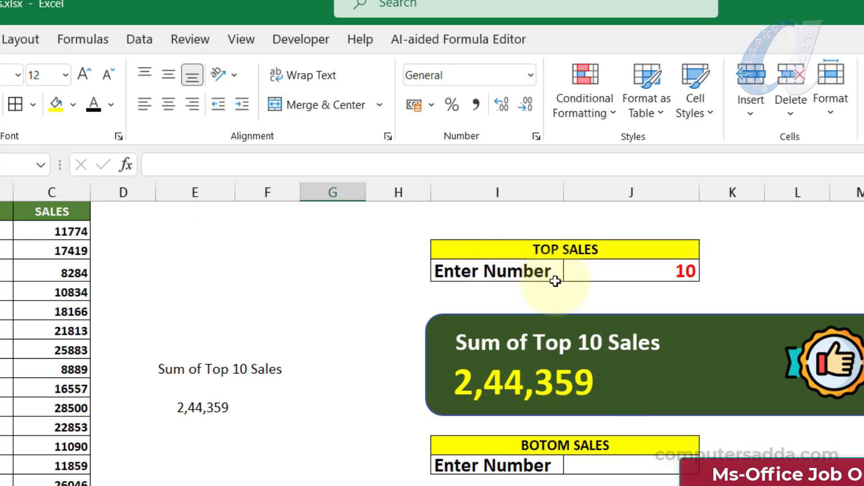
- Set the number under TOP SALES in cell J4 to 4
click(669, 278)
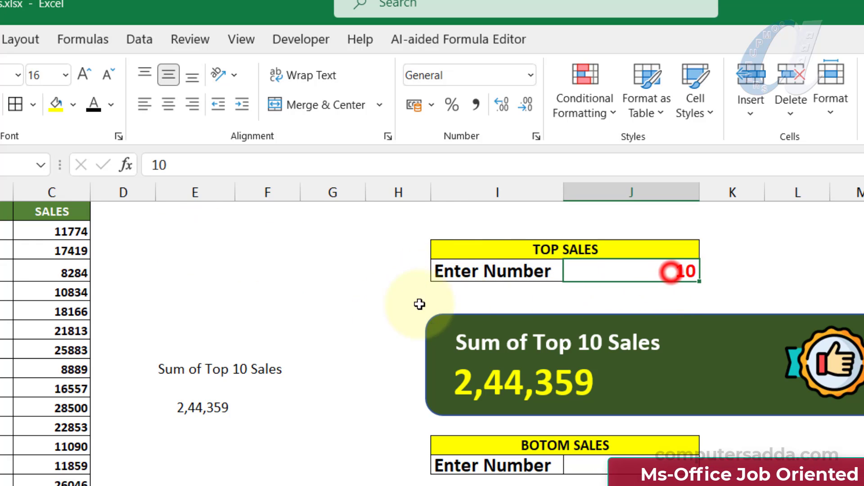
text(4)
key(Return)
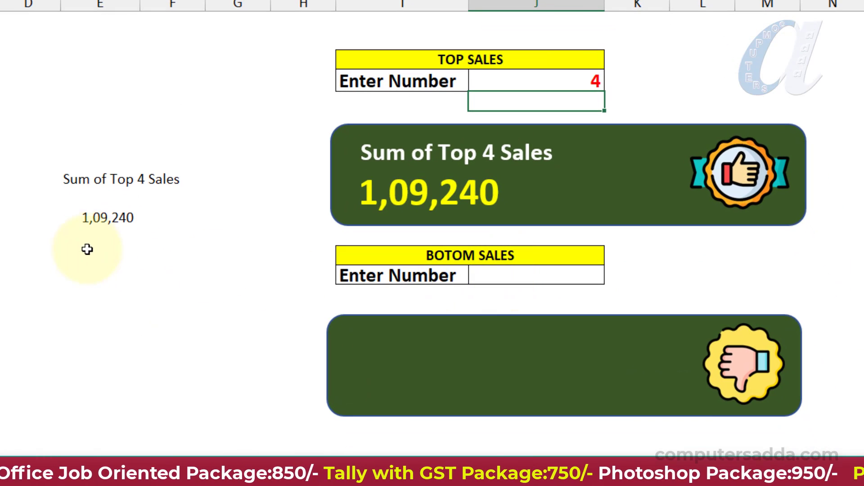
- Copy the top sales label formula from cell E9 to cell E18
click(102, 173)
key(ctrl+c)
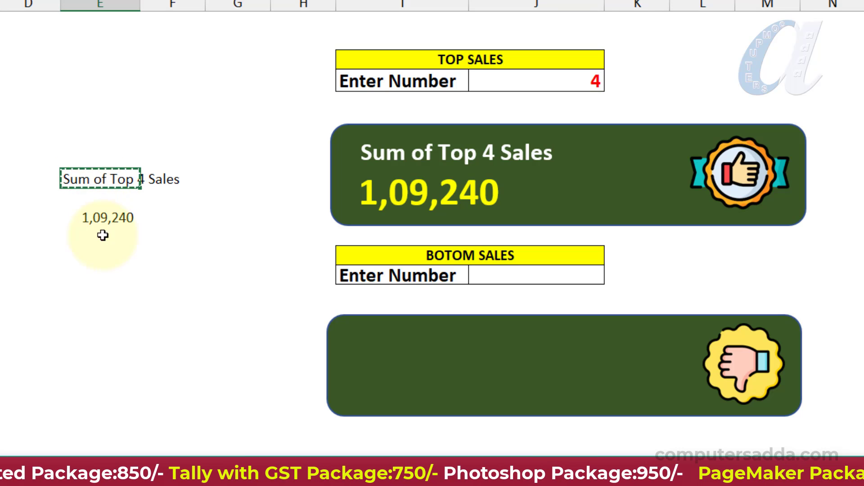
click(96, 353)
key(ctrl+v)
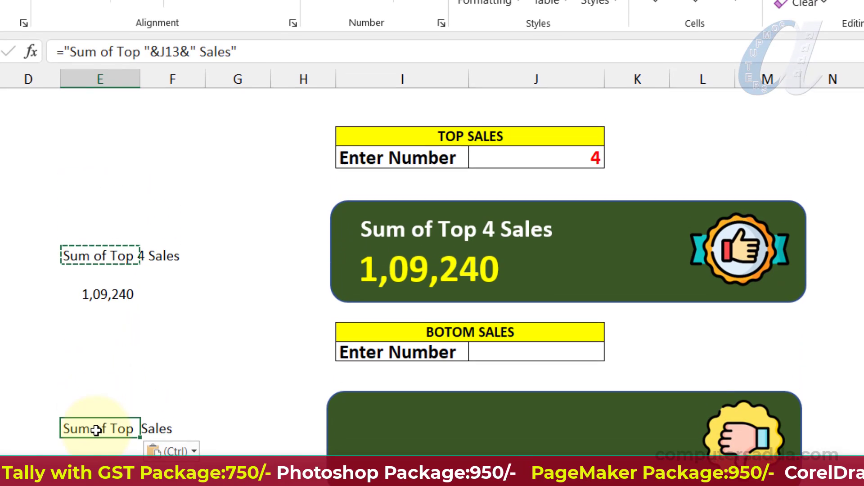
click(178, 52)
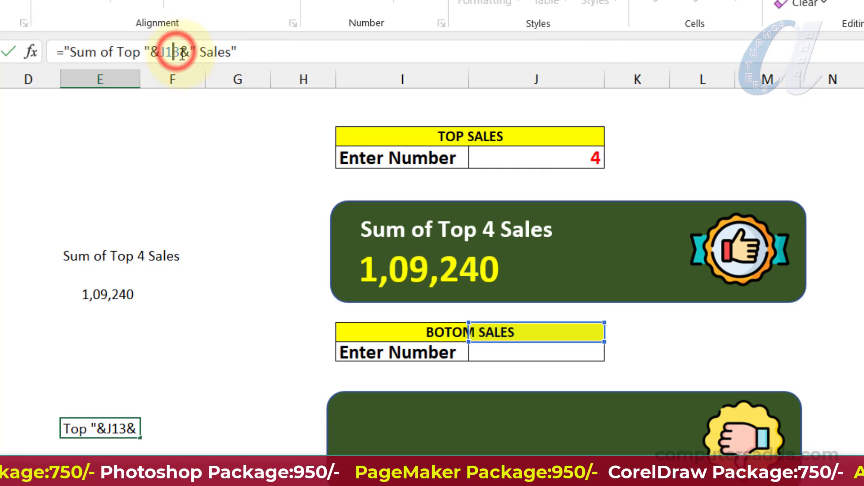
key(Escape)
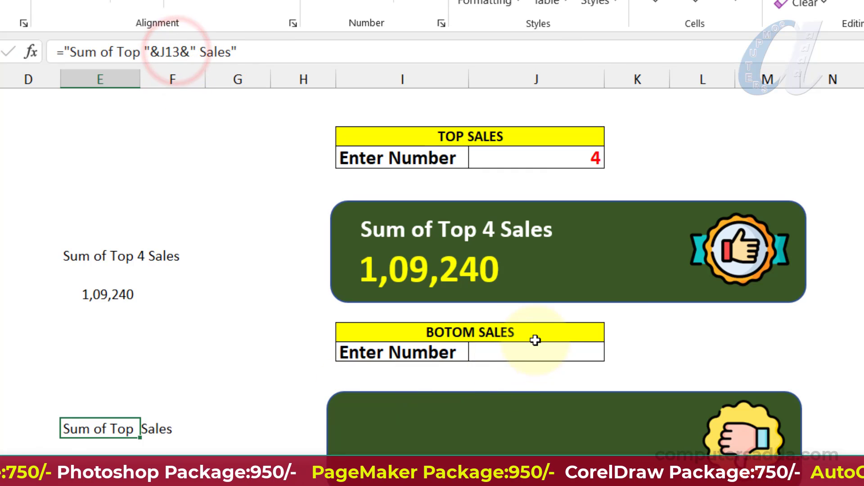
click(581, 352)
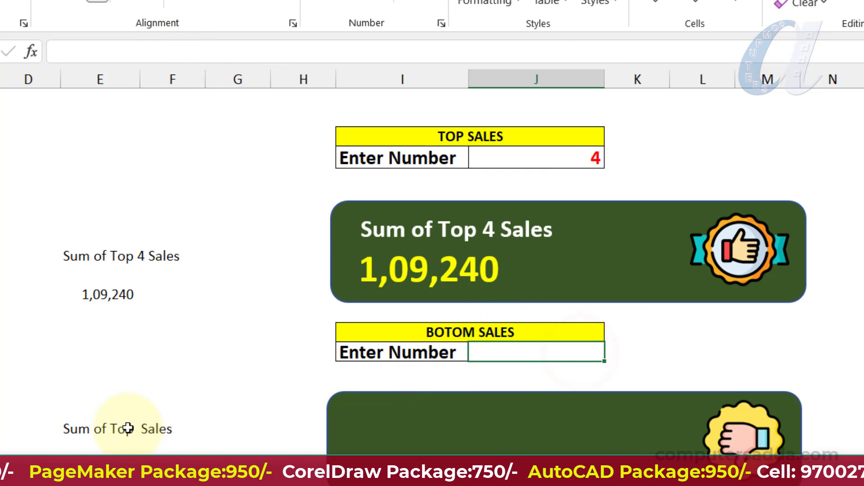
- Change the label formula in cell E18 to ="Sum of Botom "&J14&" Sales"
click(86, 428)
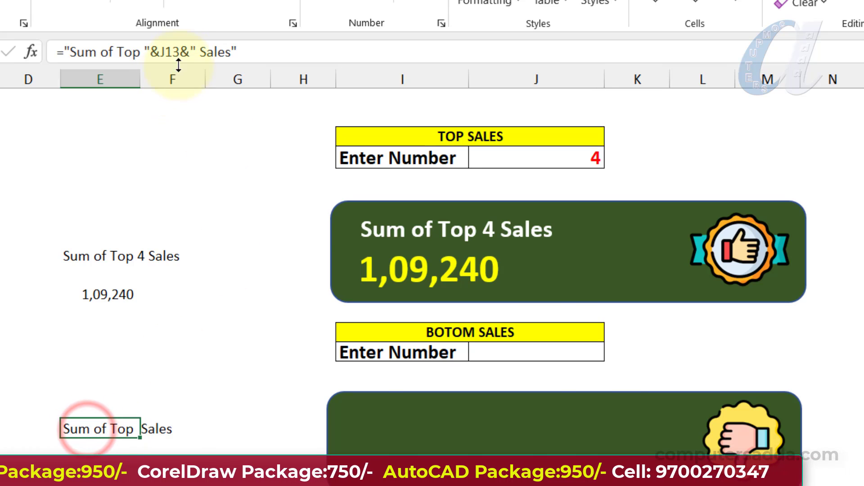
click(183, 53)
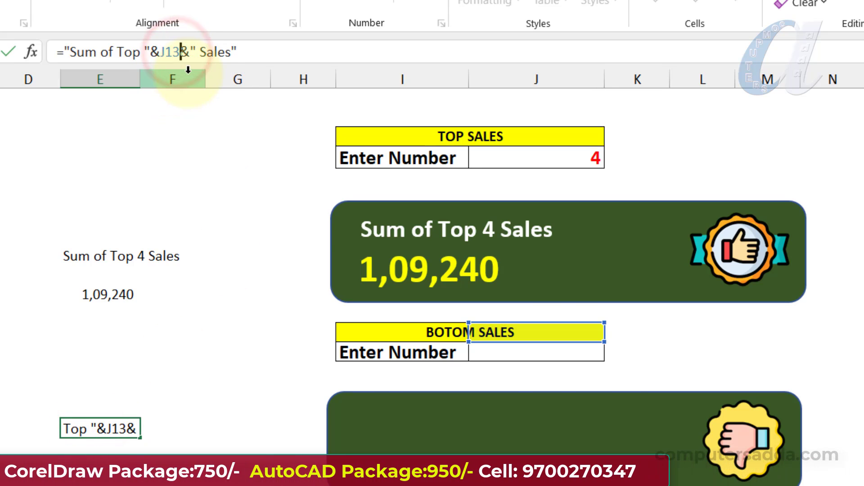
key(BackSpace)
key(BackSpace)
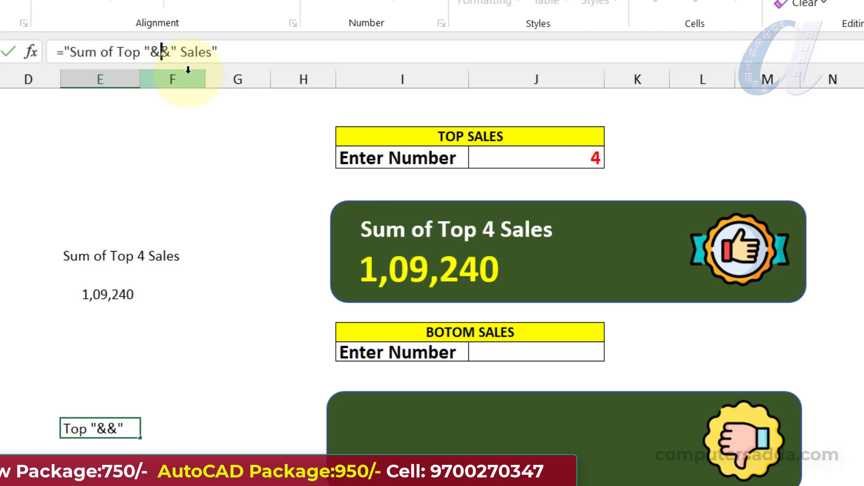
click(525, 351)
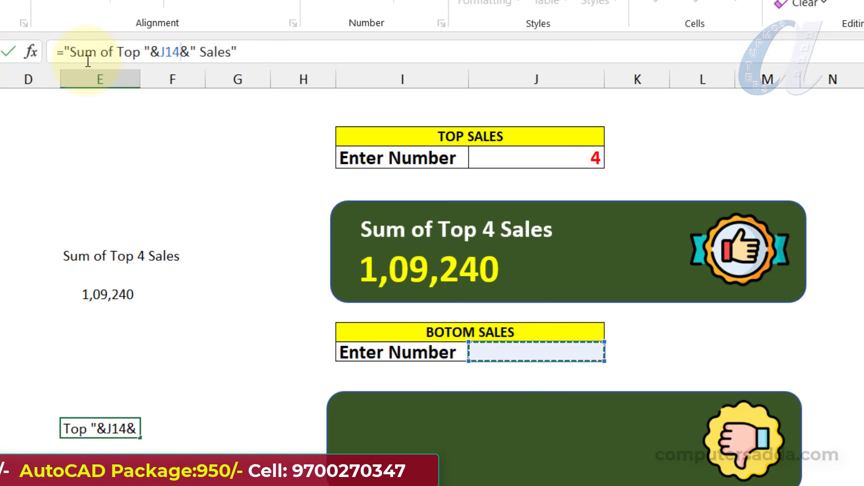
drag(141, 54, 116, 53)
text(Botom)
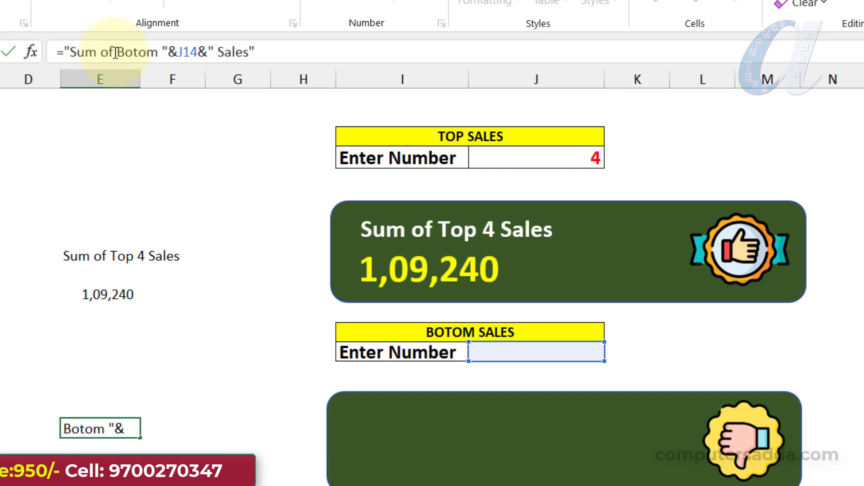
key(Return)
- Set the number under BOTOM SALES in cell J14 to 5
click(593, 357)
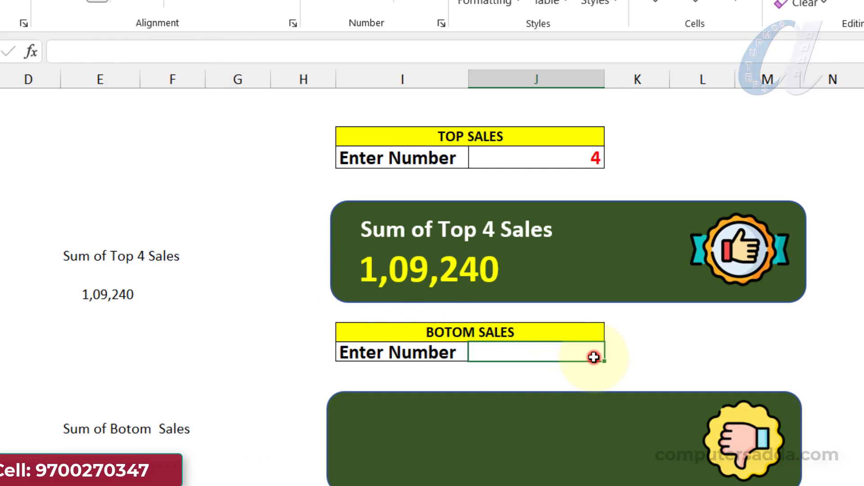
text(5)
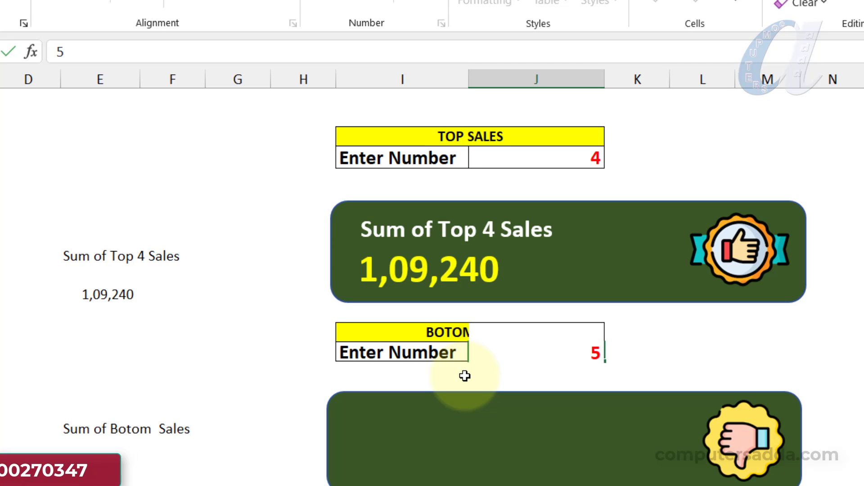
key(Return)
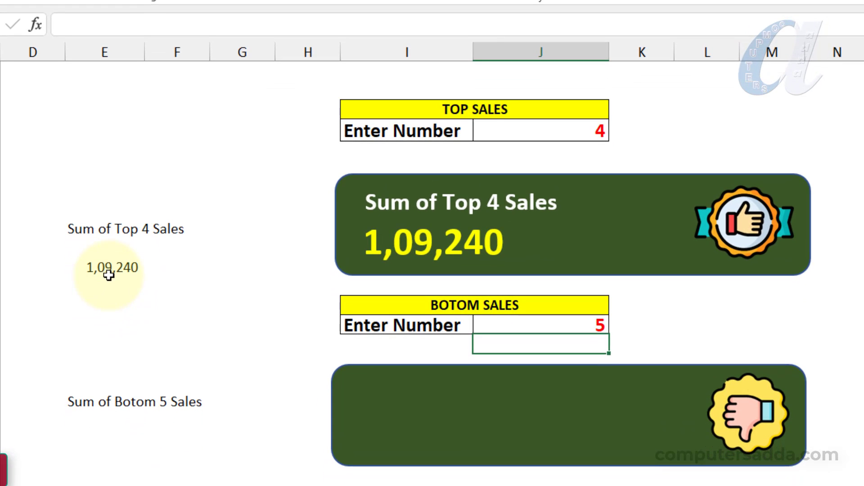
- Copy the formula text =SUM(LARGE(C2:C28,SEQUENCE(J4))) from cell E11 into cell E20, keeping its references unchanged
click(107, 267)
double_click(107, 268)
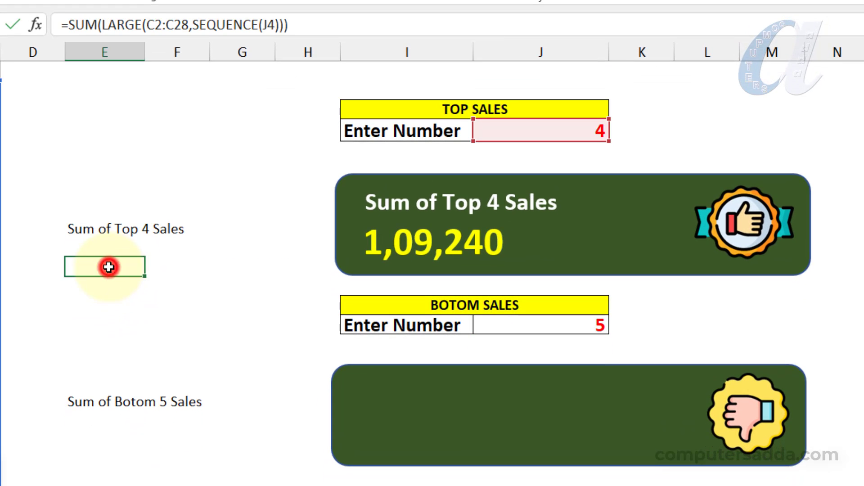
drag(70, 267, 320, 267)
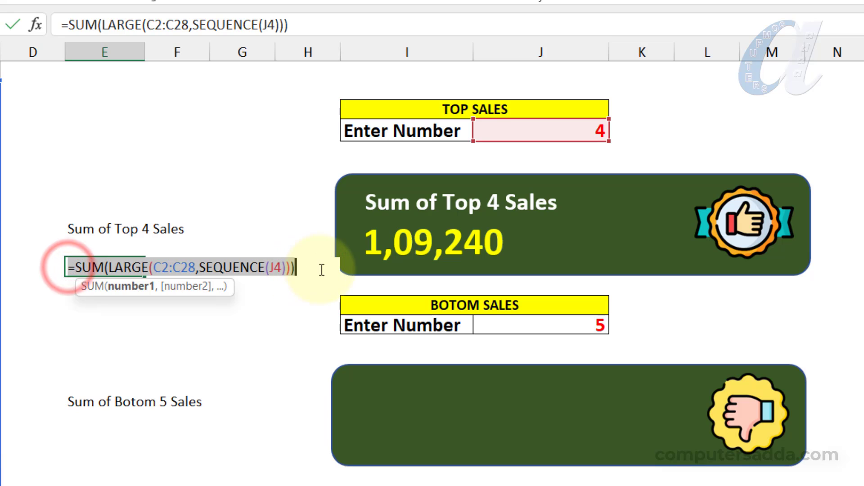
key(ctrl+c)
key(Escape)
click(87, 436)
double_click(87, 437)
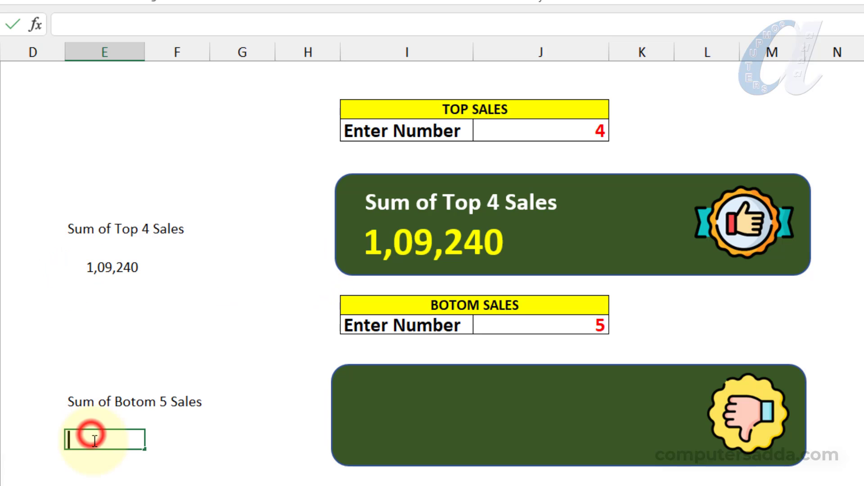
key(ctrl+v)
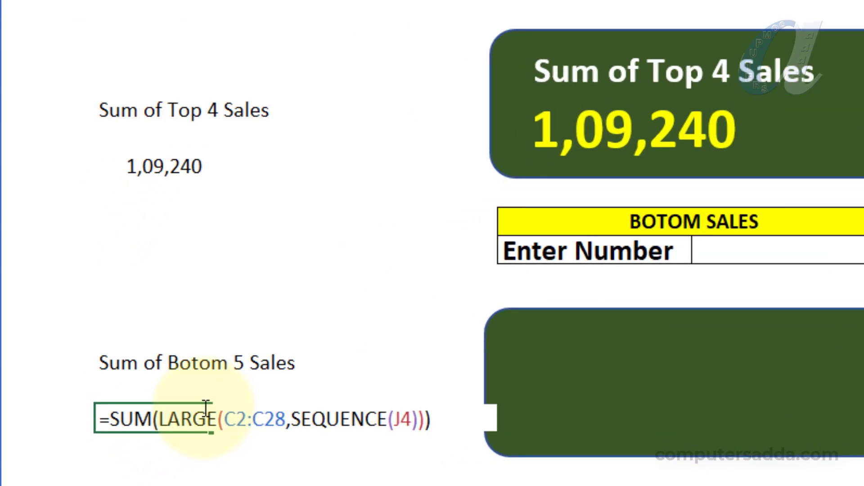
- Replace LARGE with SMALL in cell E20 so the formula reads =SUM(SMALL(C2:C28,SEQUENCE(J4))), and reselect the cell
click(140, 442)
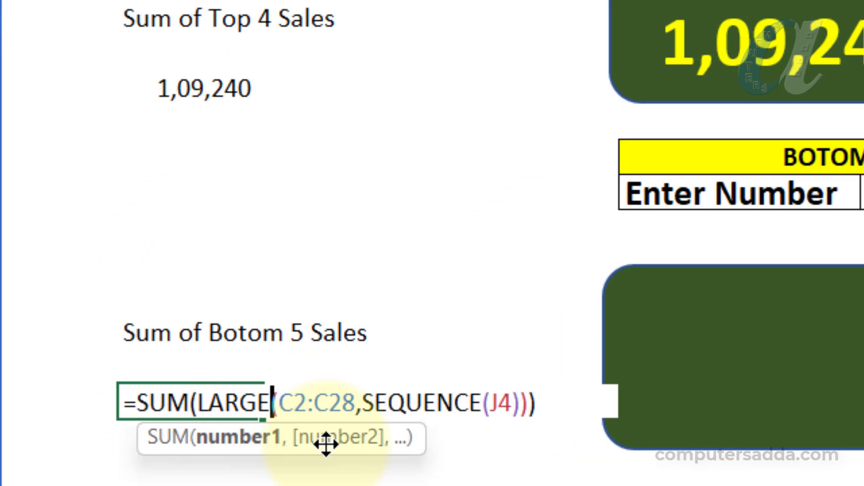
key(BackSpace)
key(BackSpace)
key(BackSpace)
key(BackSpace)
key(BackSpace)
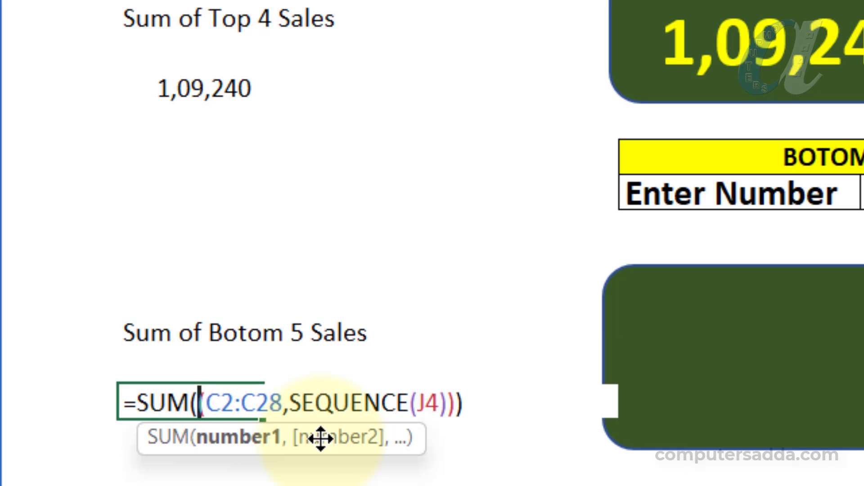
text(small)
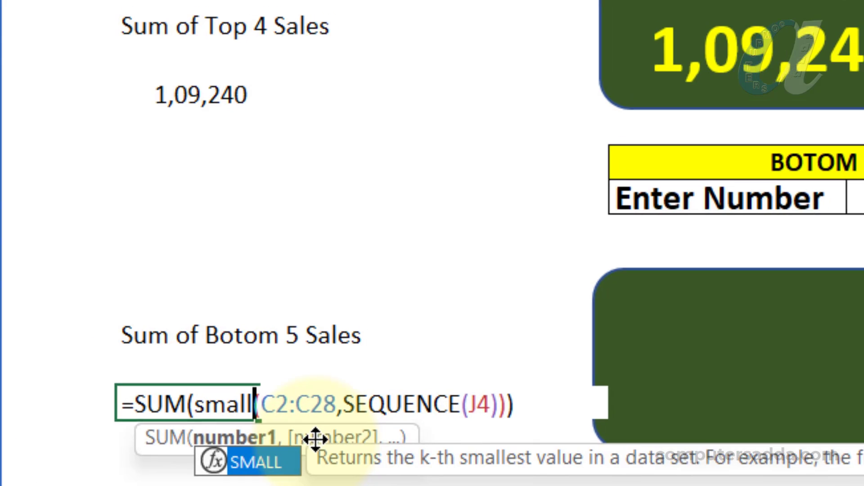
key(Return)
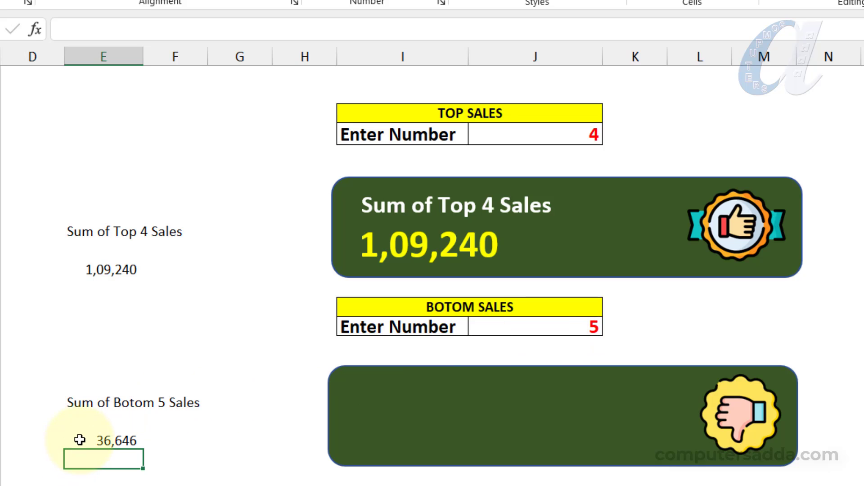
click(99, 443)
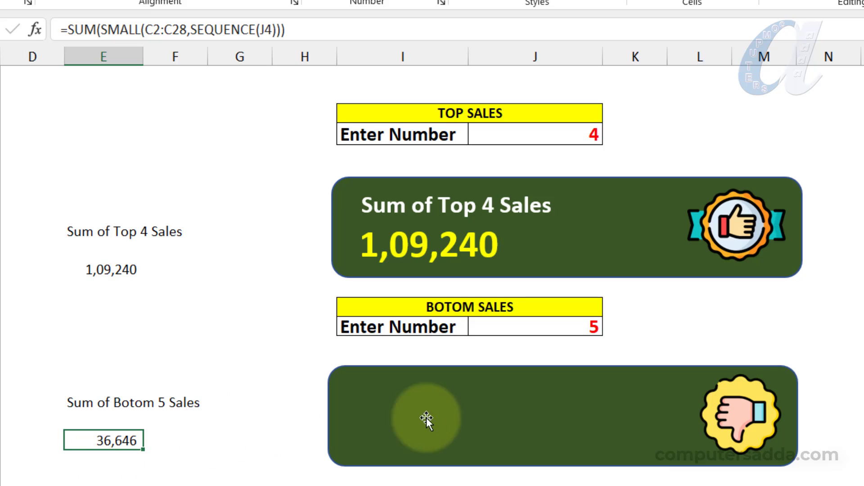
- Copy the linked label and total from the top sales banner and place the copies together on the Botom Sales banner
click(471, 205)
ctrl+click(479, 247)
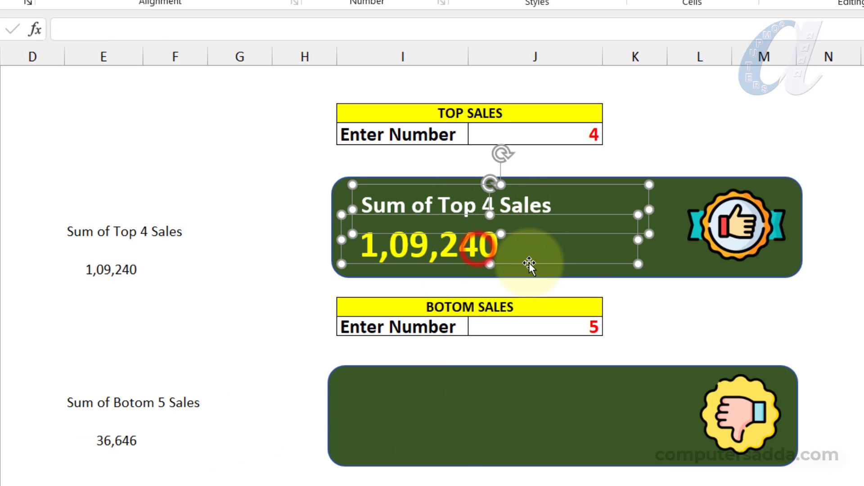
key(ctrl+c)
click(459, 412)
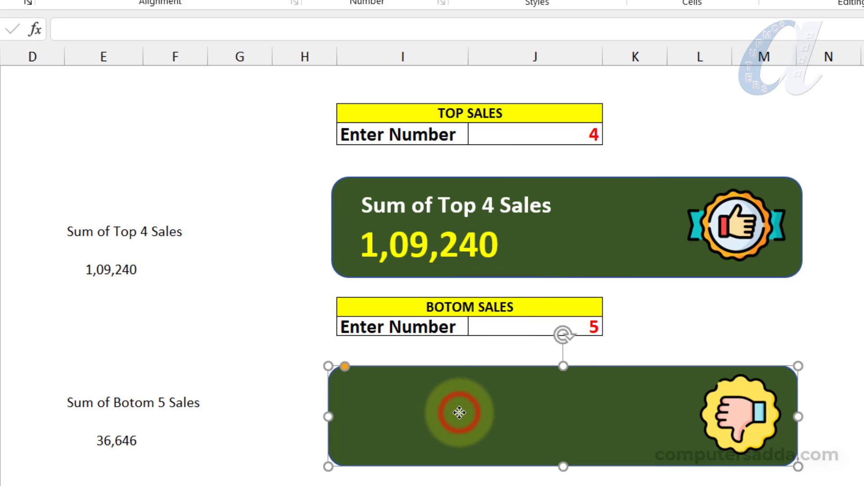
key(ctrl+v)
drag(558, 446, 584, 451)
ctrl+click(463, 434)
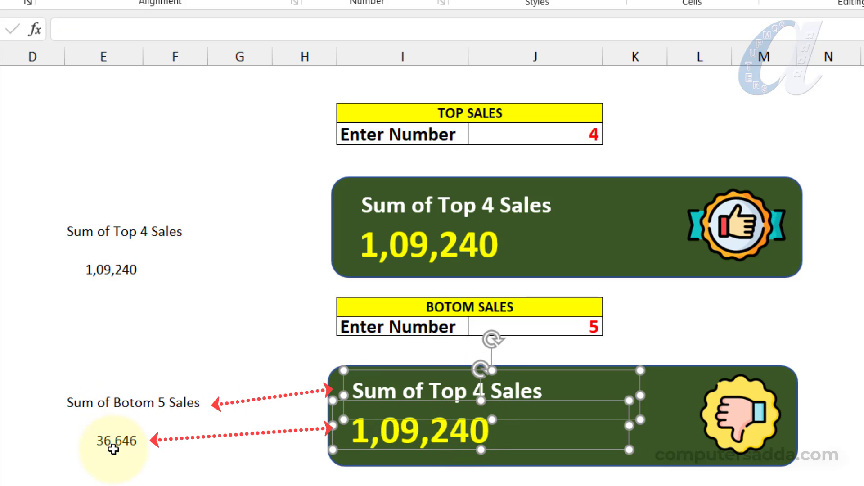
- Link the copied label in the Botom Sales banner to cell E18
click(479, 391)
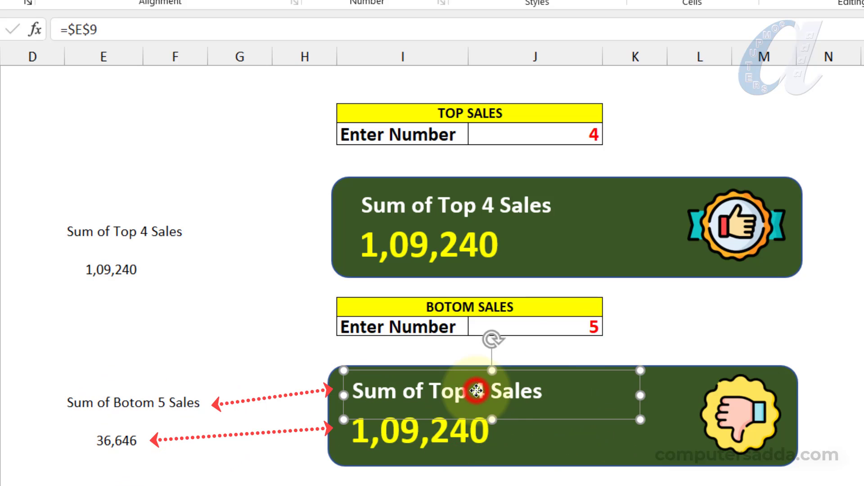
click(120, 33)
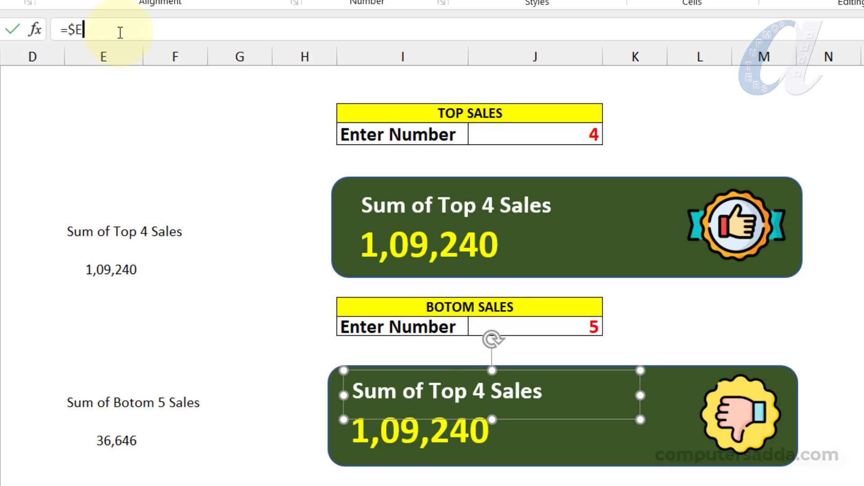
key(BackSpace)
key(BackSpace)
click(103, 404)
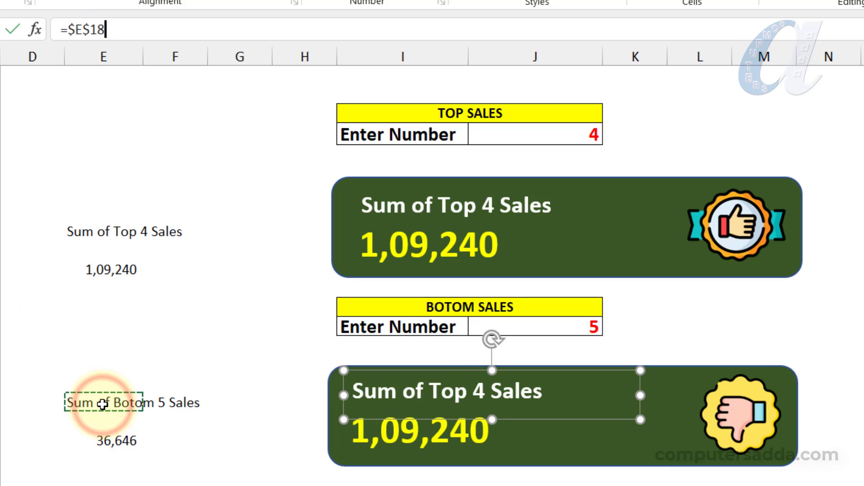
key(Return)
- Link the copied total in the Botom Sales banner to cell E20
click(425, 432)
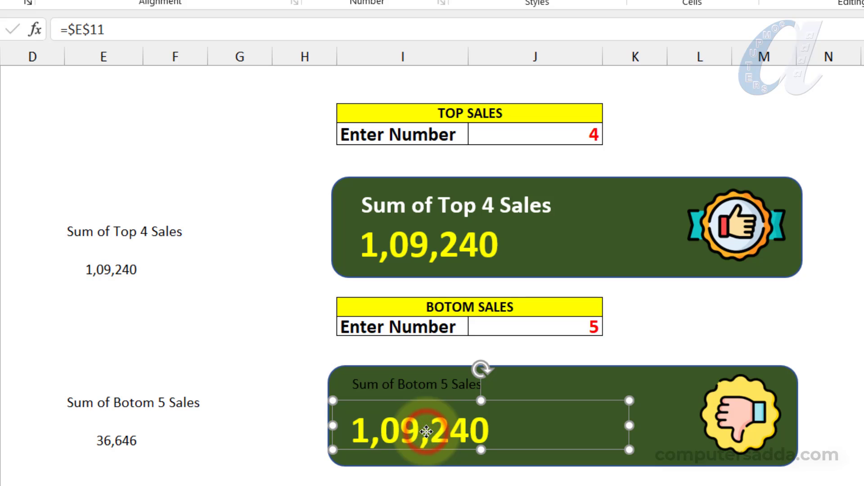
click(126, 37)
key(BackSpace)
key(BackSpace)
key(BackSpace)
key(BackSpace)
key(BackSpace)
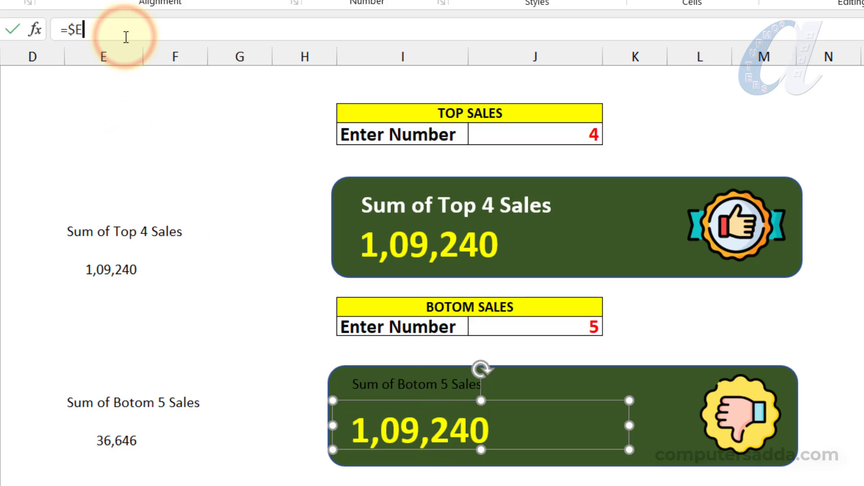
click(106, 443)
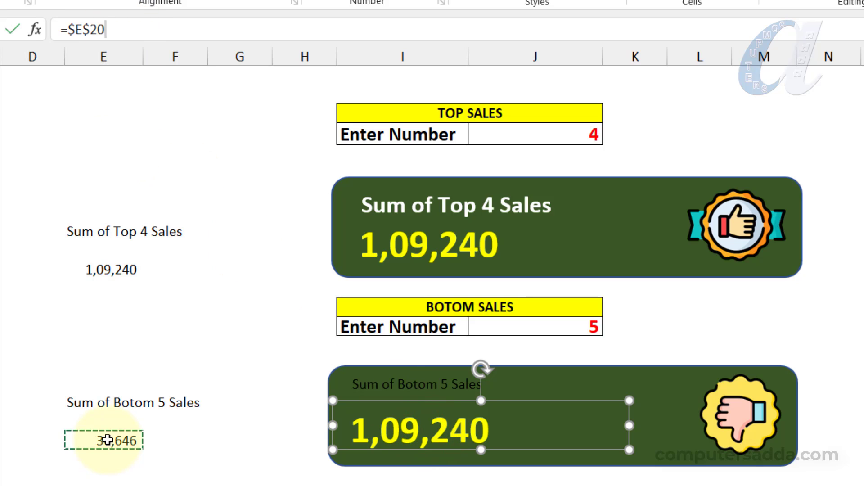
key(Return)
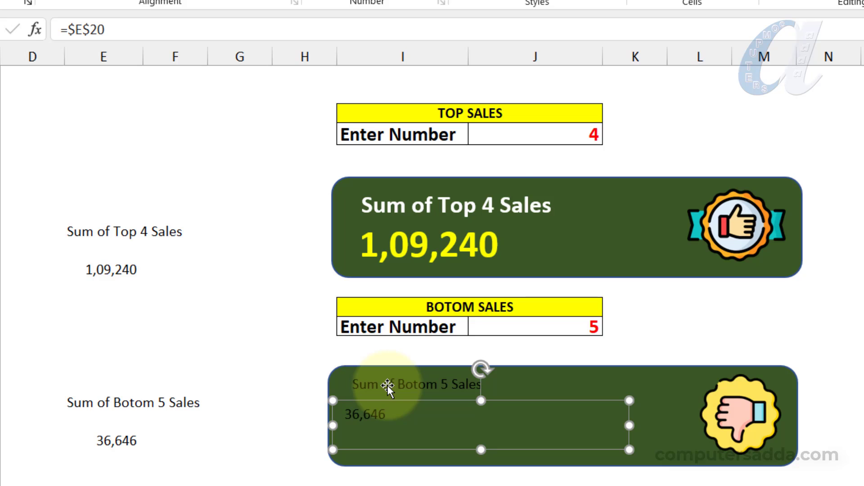
- Copy the text formatting of the top sales banner's label and total onto the matching label and total in the Botom Sales banner
click(488, 205)
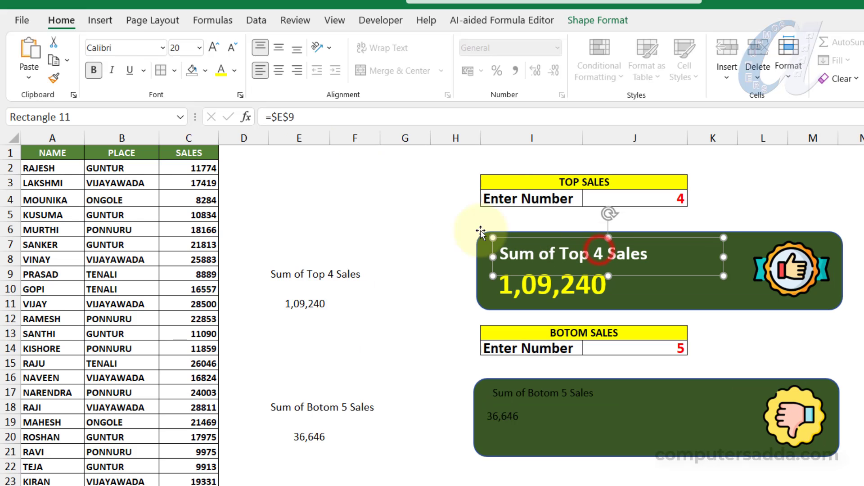
click(54, 80)
click(541, 398)
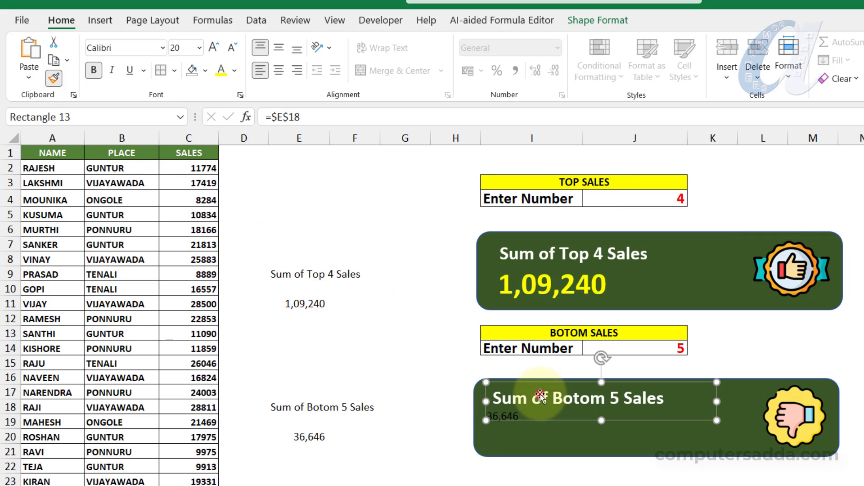
click(578, 288)
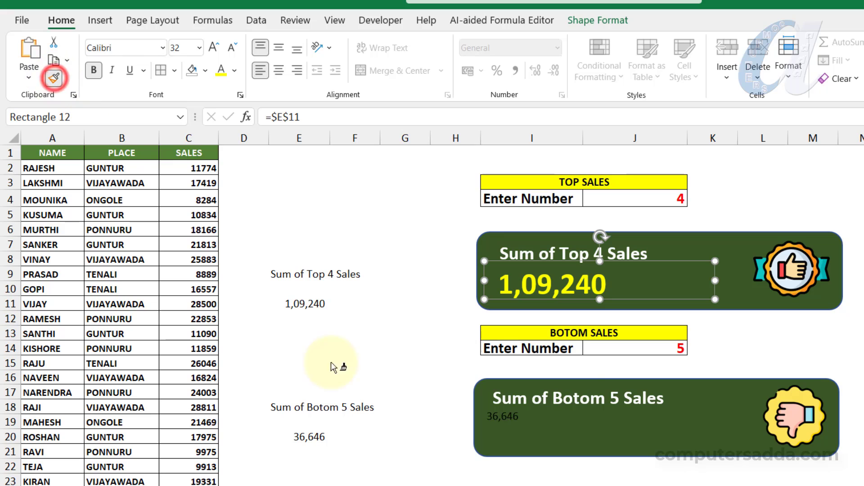
click(499, 417)
key(Escape)
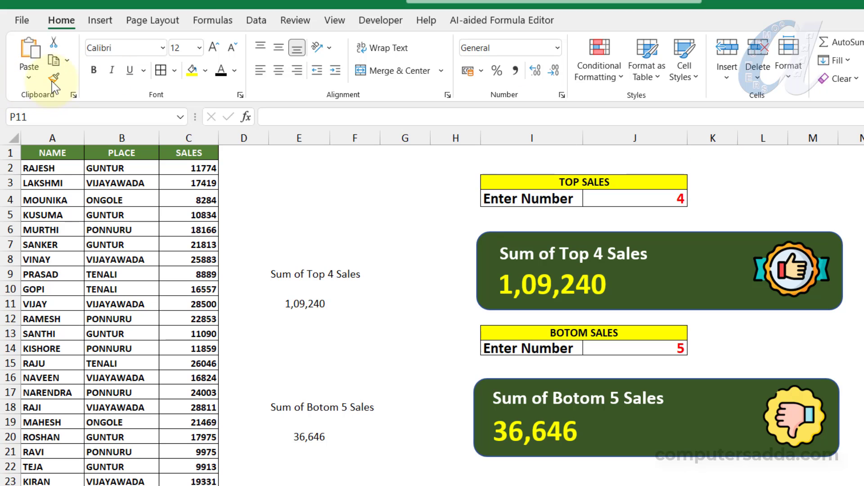
- Hide column E, which holds the helper labels and sums
click(360, 181)
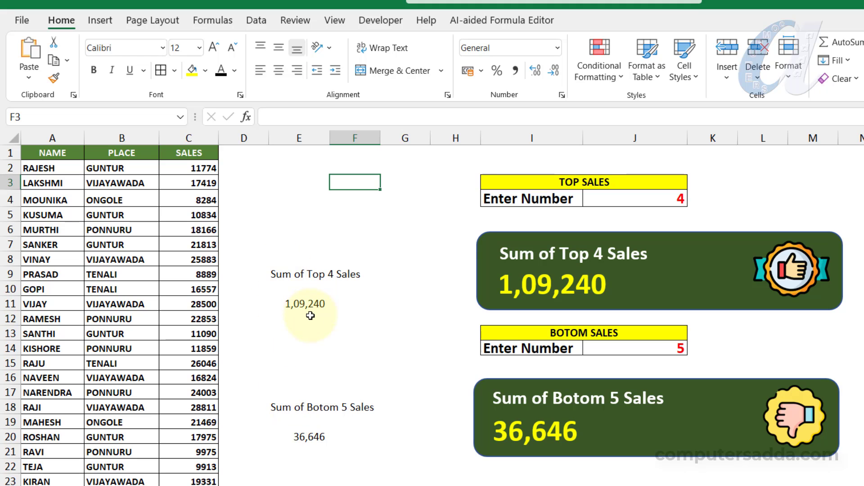
click(296, 138)
right_click(296, 138)
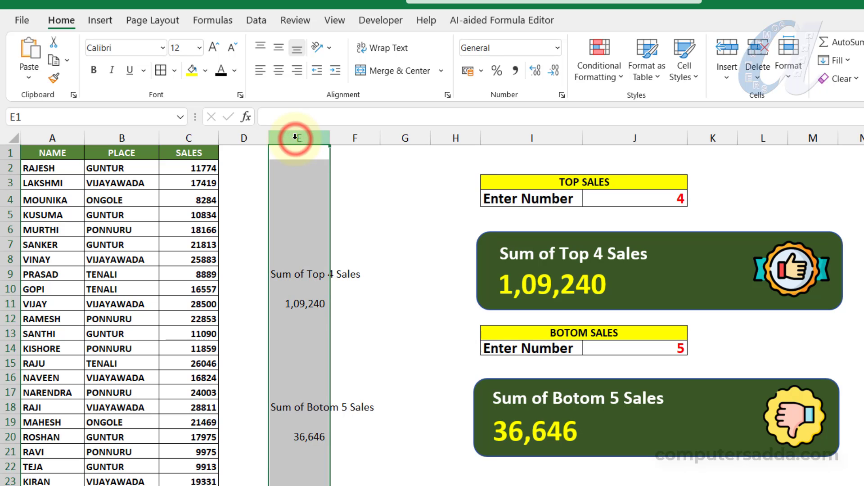
click(313, 363)
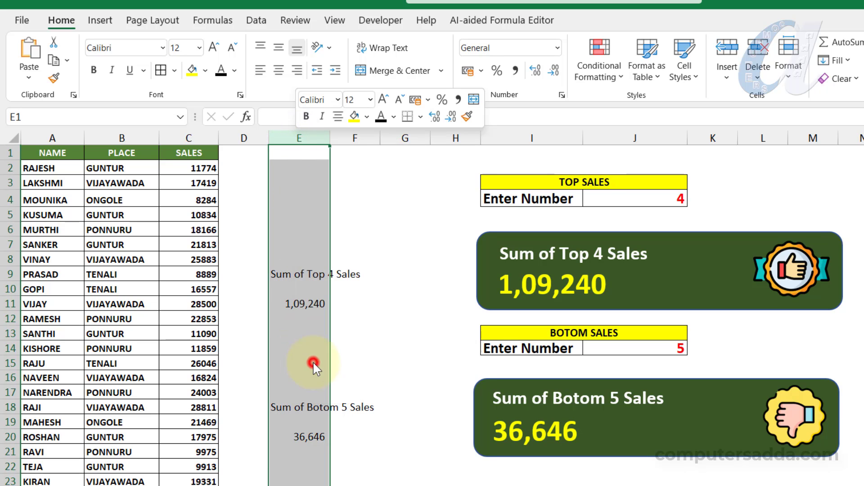
click(344, 303)
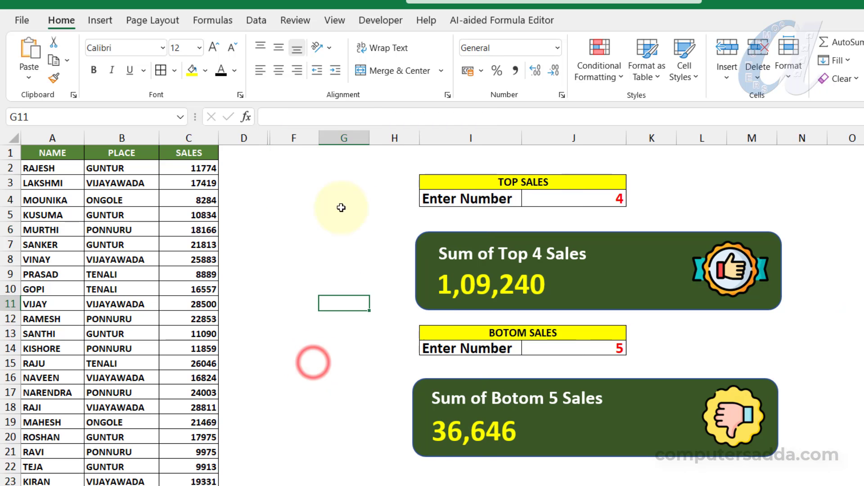
- Set the Top Sales number in J4 to 3 and the Botom Sales number in J14 to 2
click(603, 198)
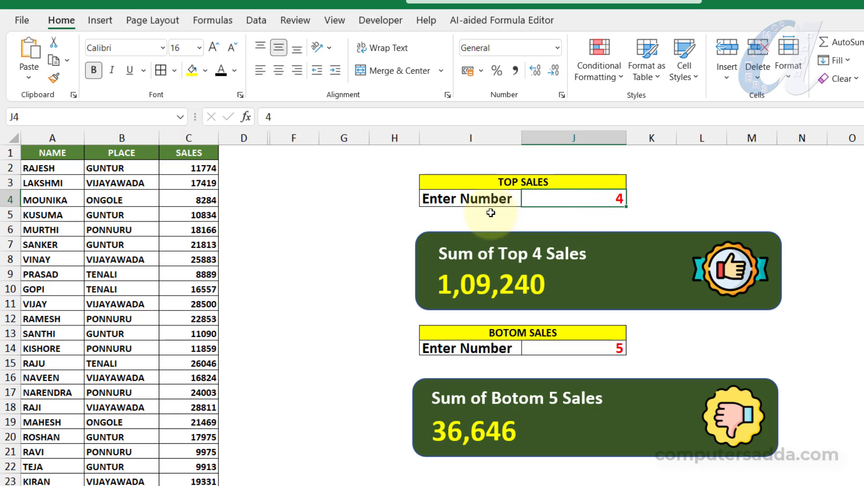
text(3)
key(Return)
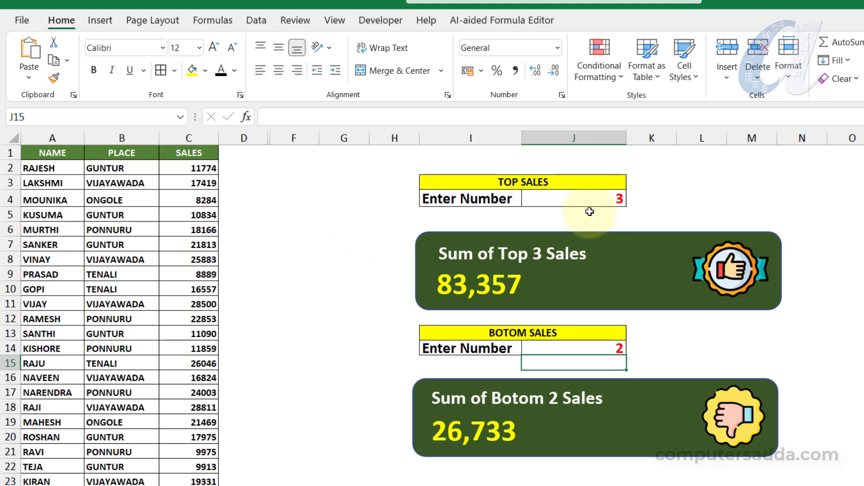
- Enter 4 as the Botom Sales number in cell J14 of the finished example sheet
click(681, 258)
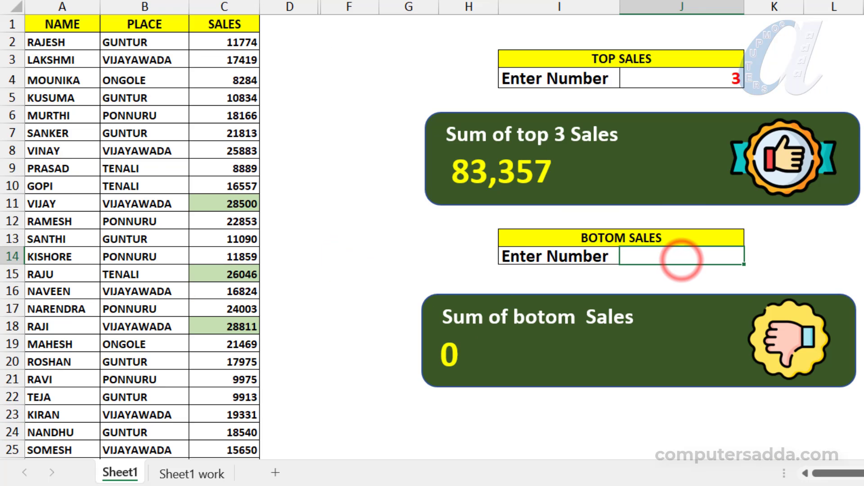
text(4)
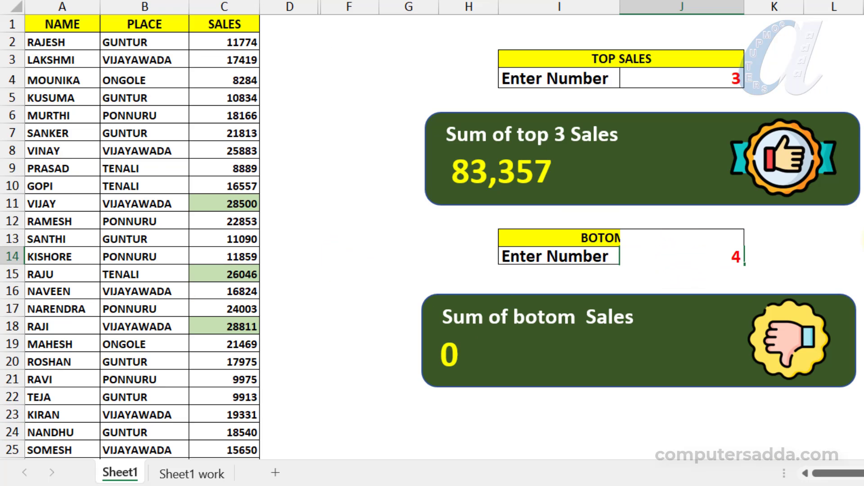
key(Return)
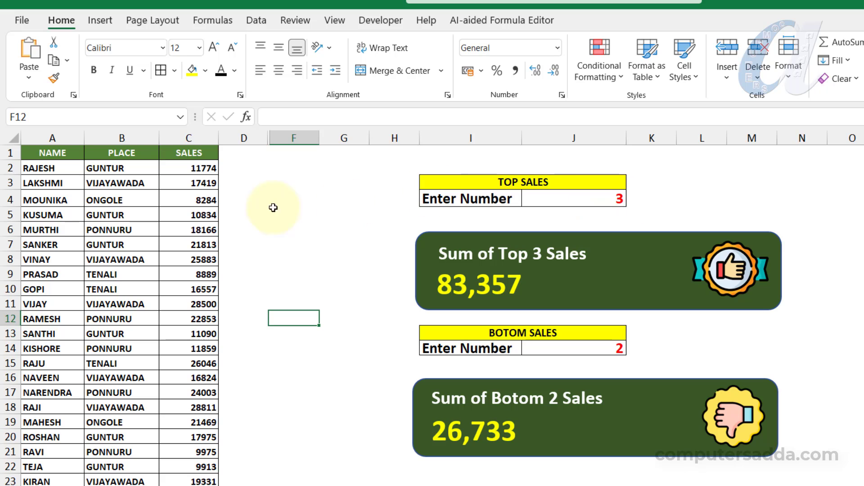
- Select the sales values C2:C28 and start a new conditional formatting rule that uses a formula to determine which cells to format
click(186, 168)
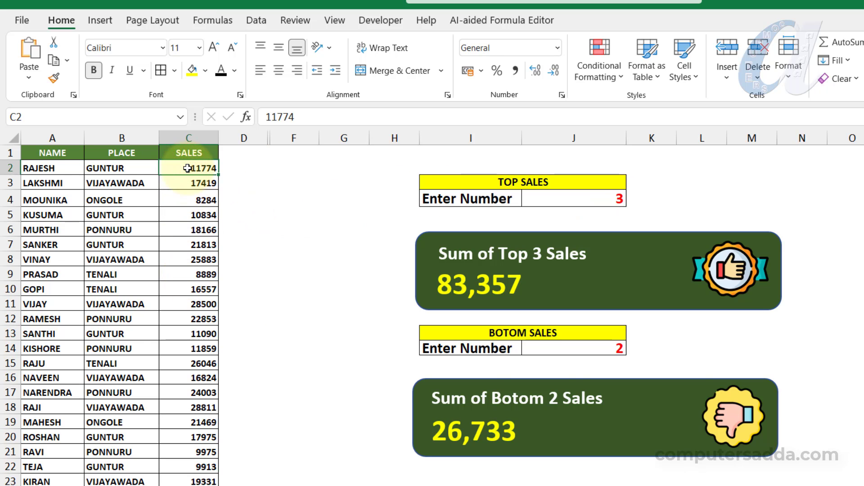
key(ctrl+shift+Down)
scroll(209, 184, up, 1)
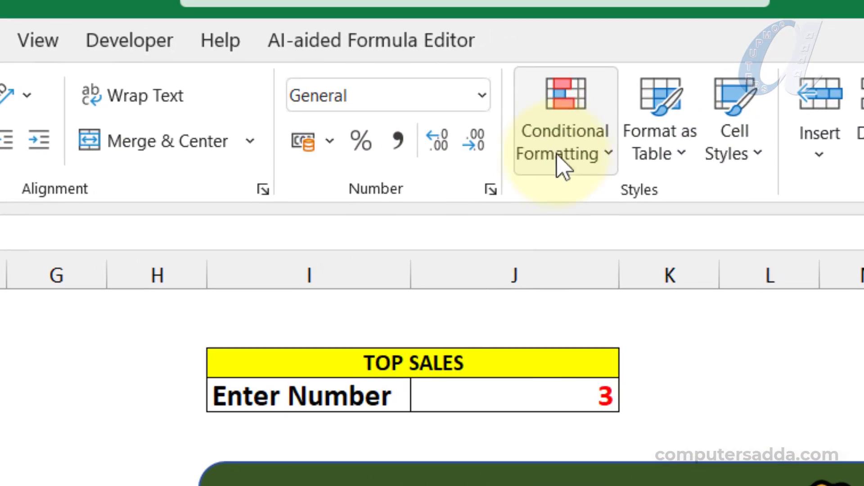
click(599, 130)
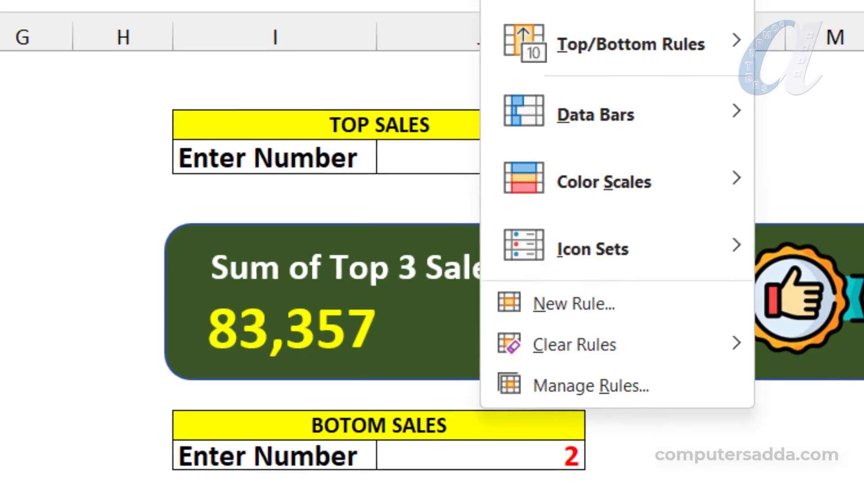
click(573, 304)
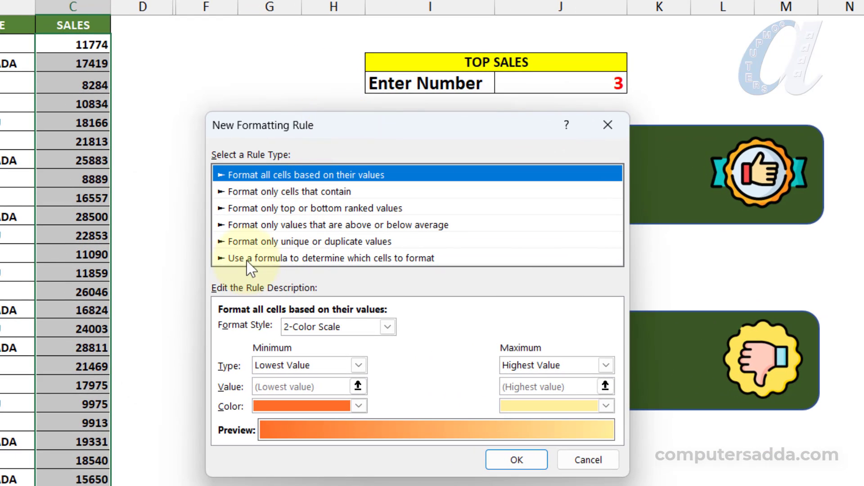
click(344, 258)
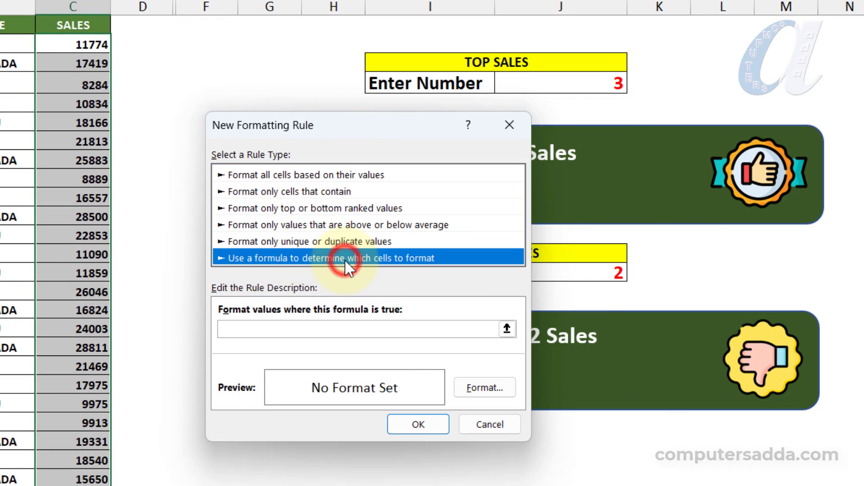
- Enter =$C2>=large($C$2:$C$28,$J$4) as the formula of the new formatting rule
click(236, 330)
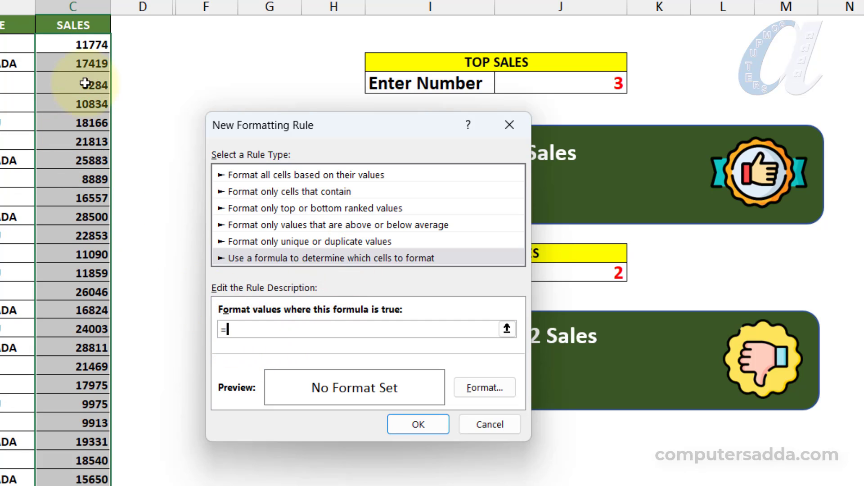
click(79, 44)
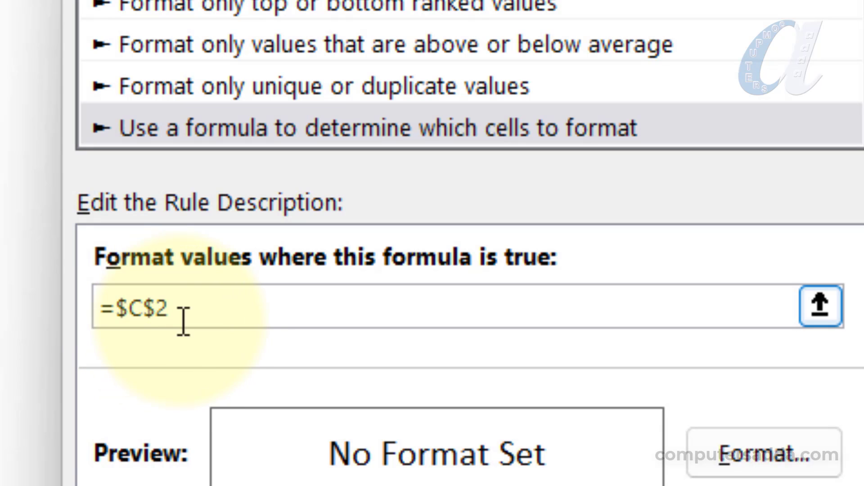
click(158, 309)
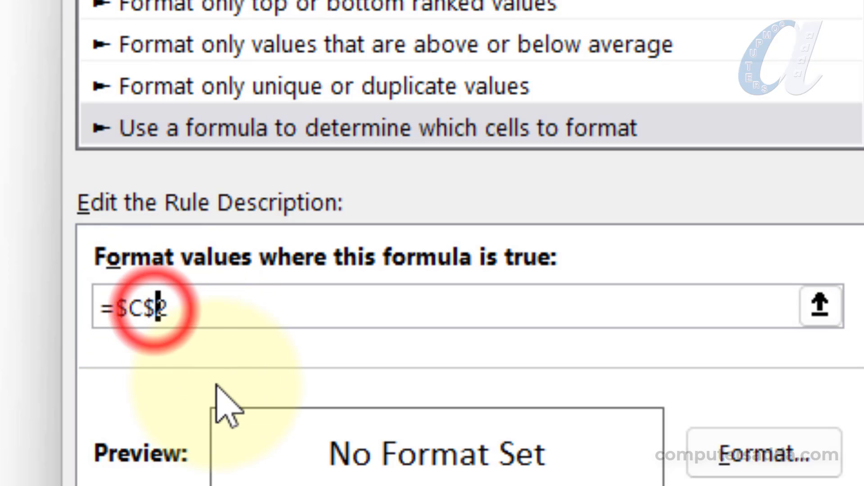
key(BackSpace)
click(219, 311)
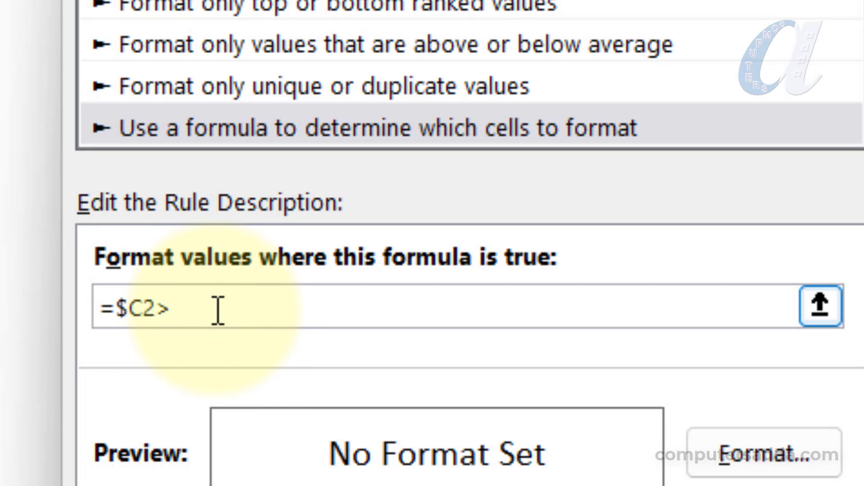
text(>=large)
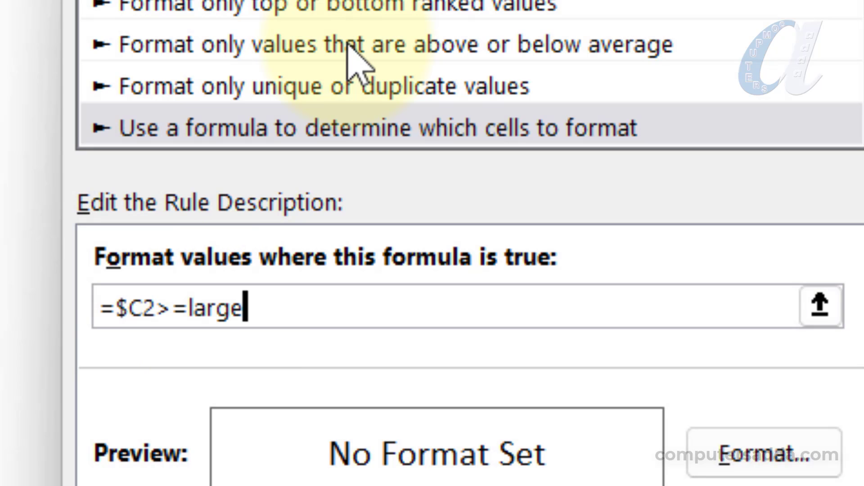
text(()
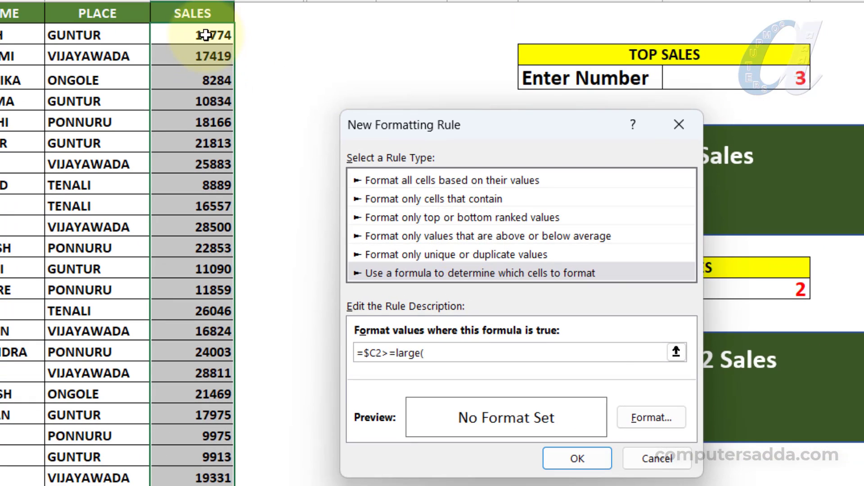
drag(206, 34, 187, 485)
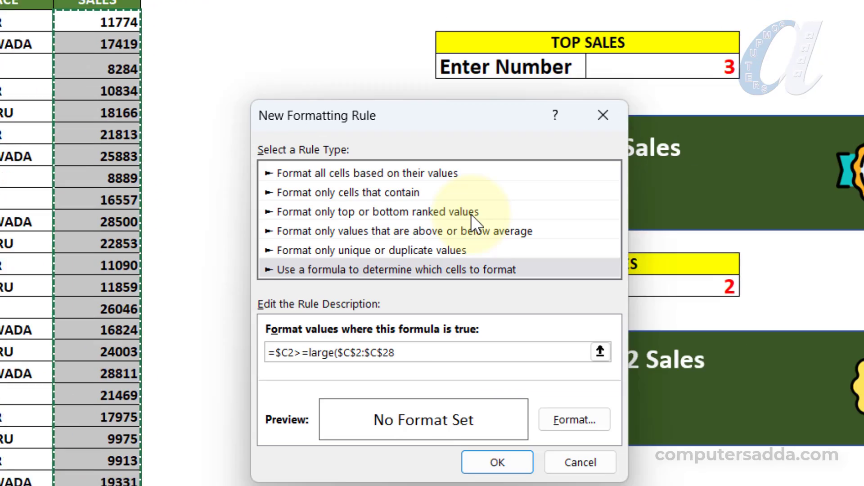
text(,$J$4)
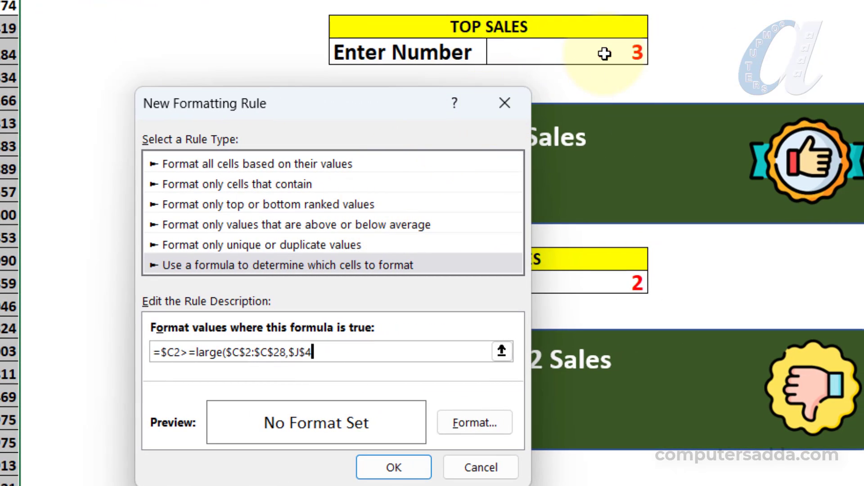
text())
- Give the rule a light green background fill, apply it to the sales column, and deselect the range
click(481, 421)
click(784, 40)
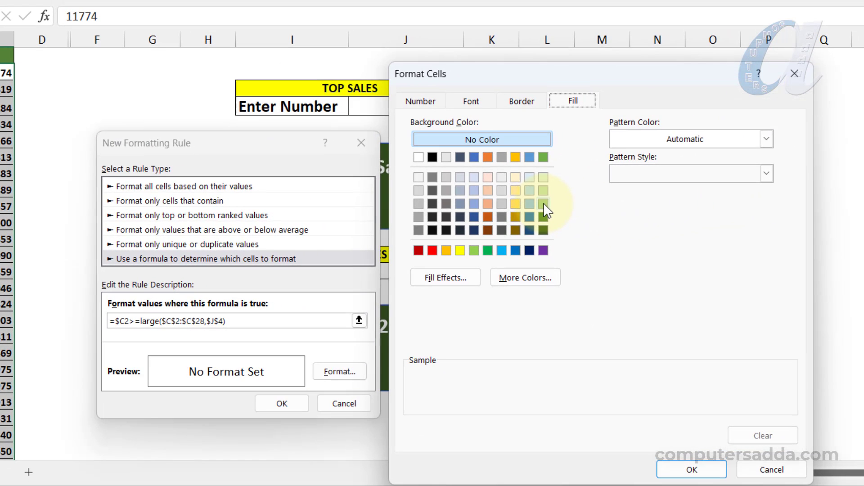
click(758, 188)
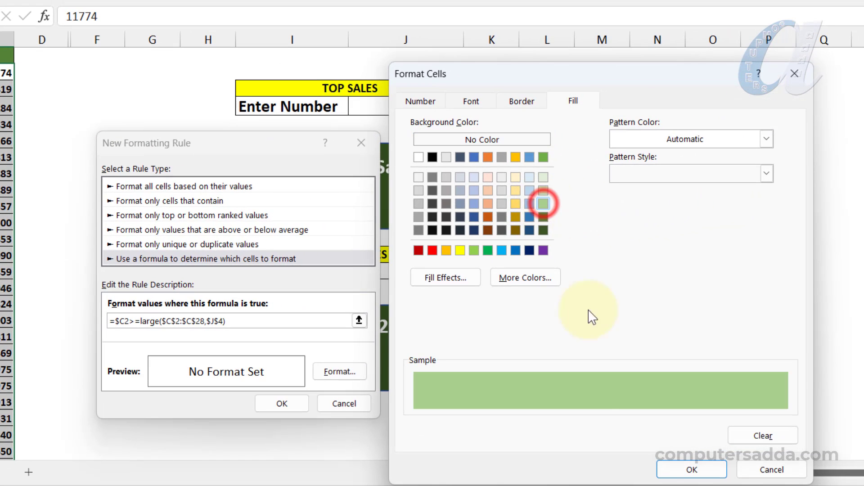
click(691, 469)
click(283, 404)
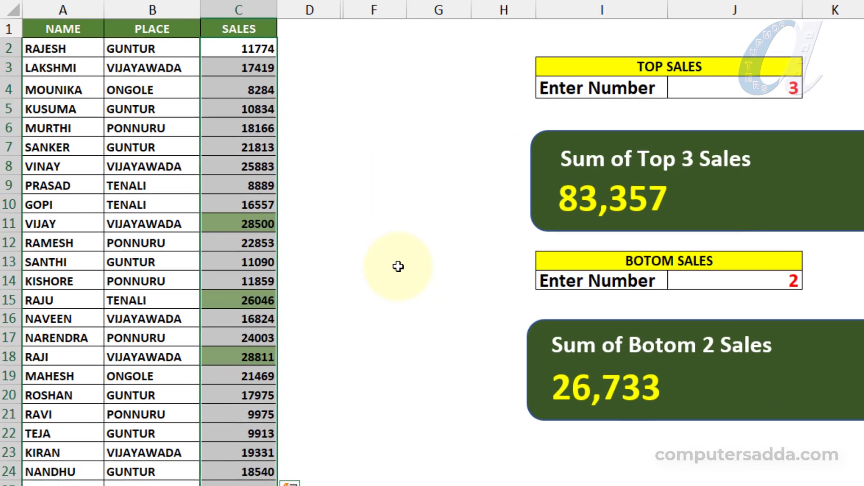
click(188, 241)
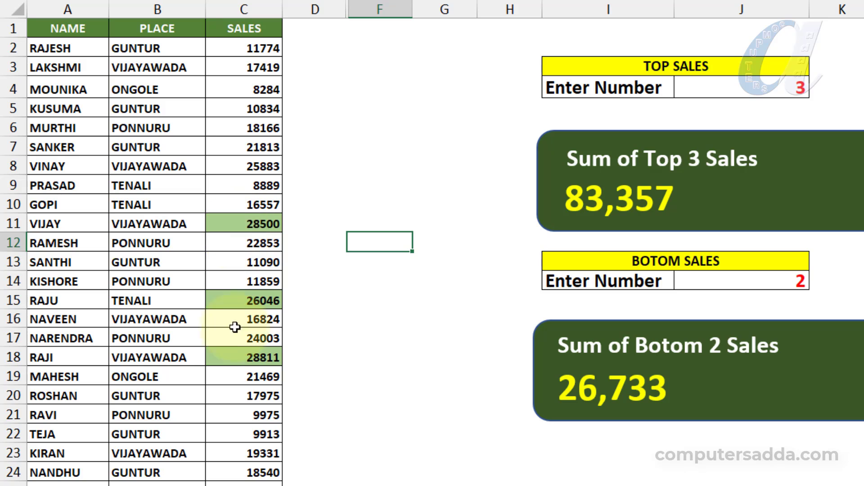
- Set the Top Sales number in cell J4 to 6 and check the highlighted cells in the sales column
click(729, 95)
double_click(729, 95)
key(BackSpace)
text(6)
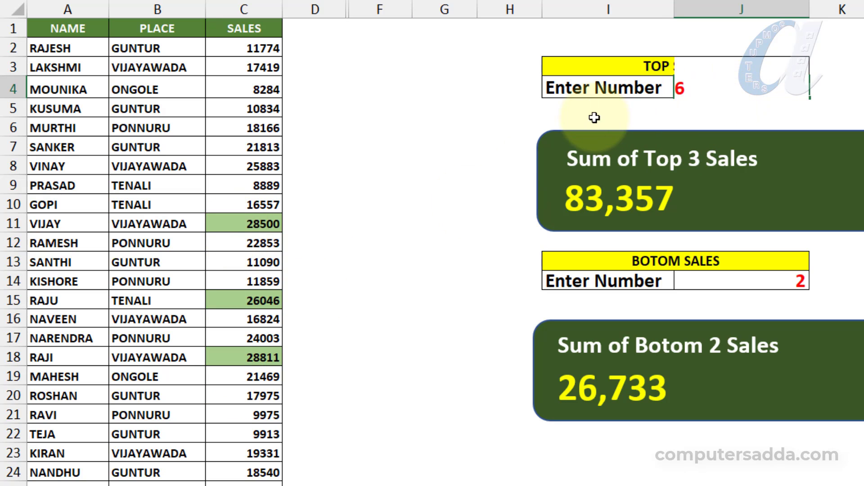
key(Return)
scroll(386, 126, down, 3)
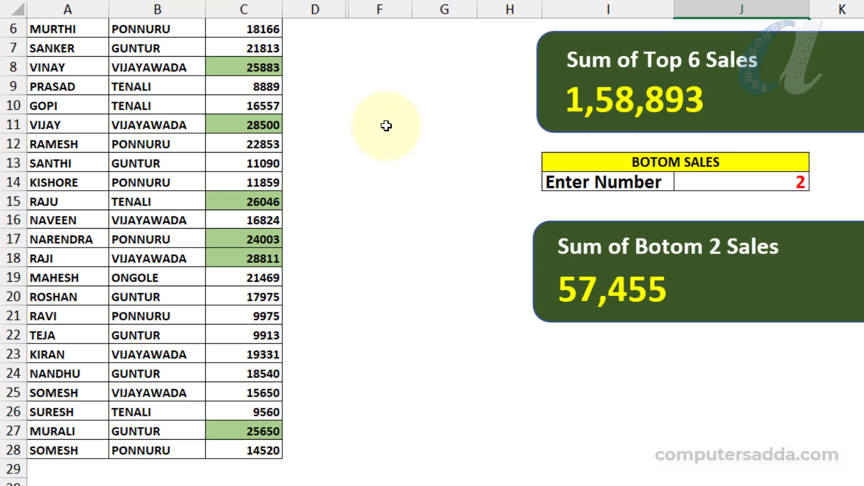
scroll(386, 126, up, 3)
scroll(387, 123, down, 1)
scroll(387, 123, down, 1)
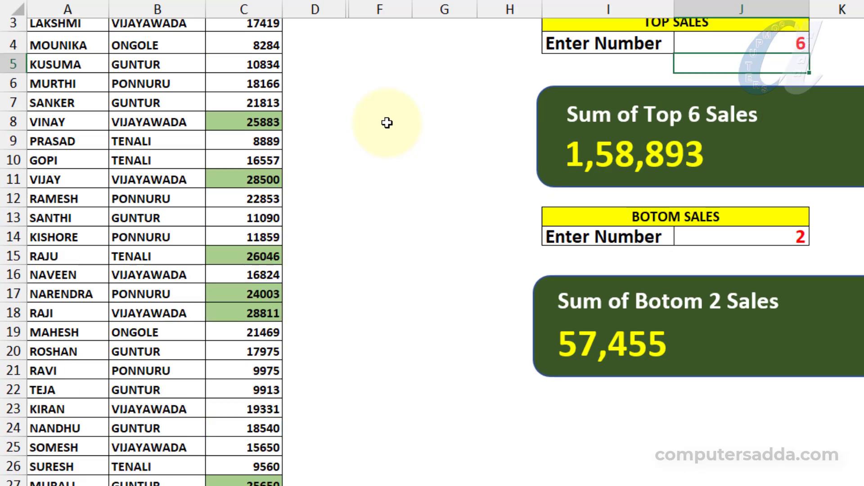
scroll(387, 122, up, 2)
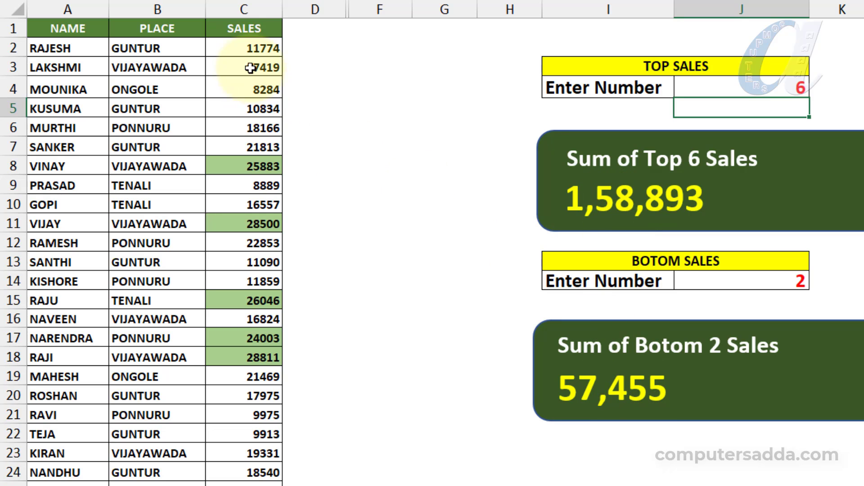
- Select the sales values C2:C28 again and start another conditional formatting rule that uses a formula to determine which cells to format
drag(238, 51, 235, 479)
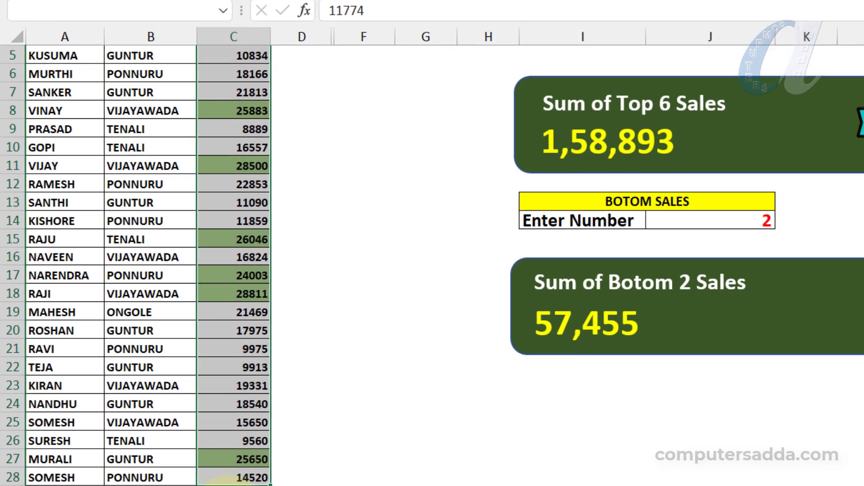
scroll(252, 315, up, 2)
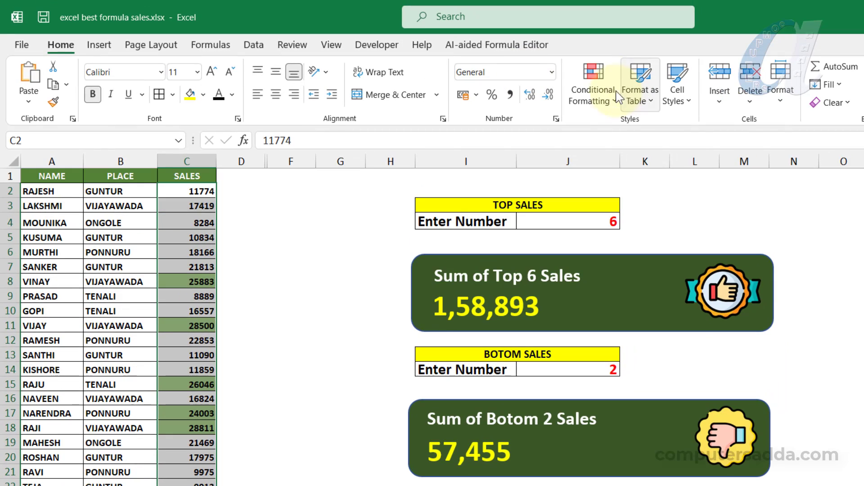
click(617, 95)
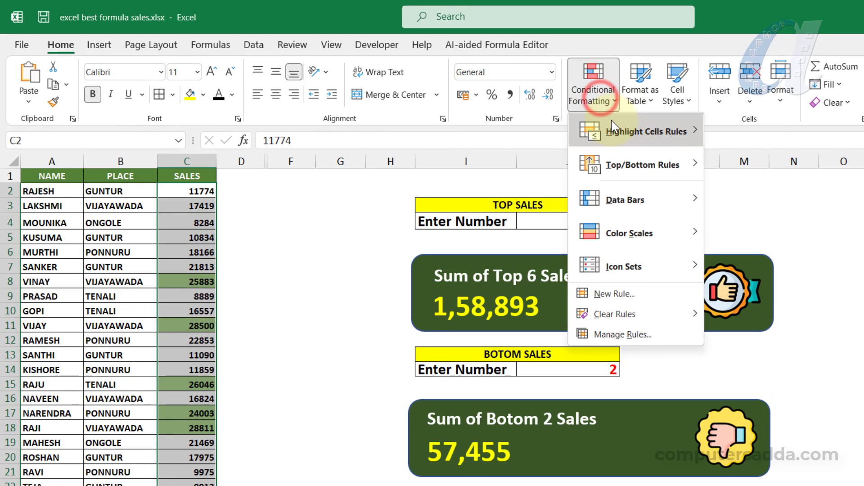
click(612, 291)
click(288, 345)
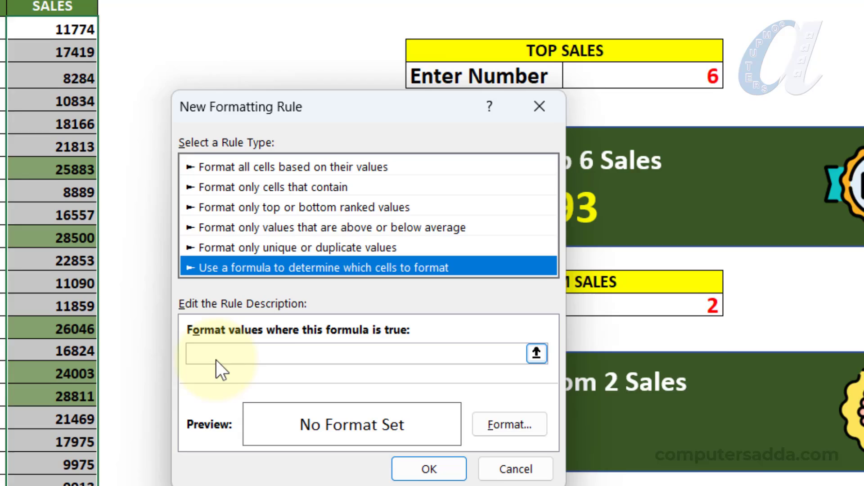
- Enter =$C2<=small($C$2:$C$28,$J$14) as the formula of the new rule
click(294, 400)
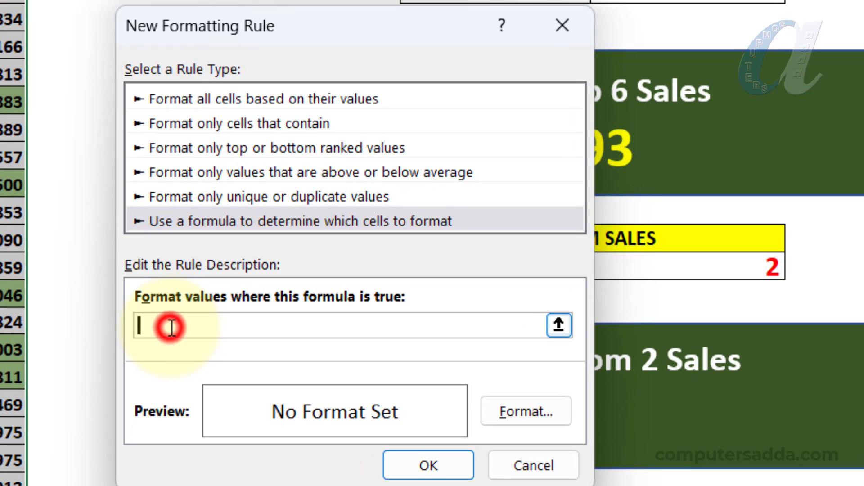
text(=)
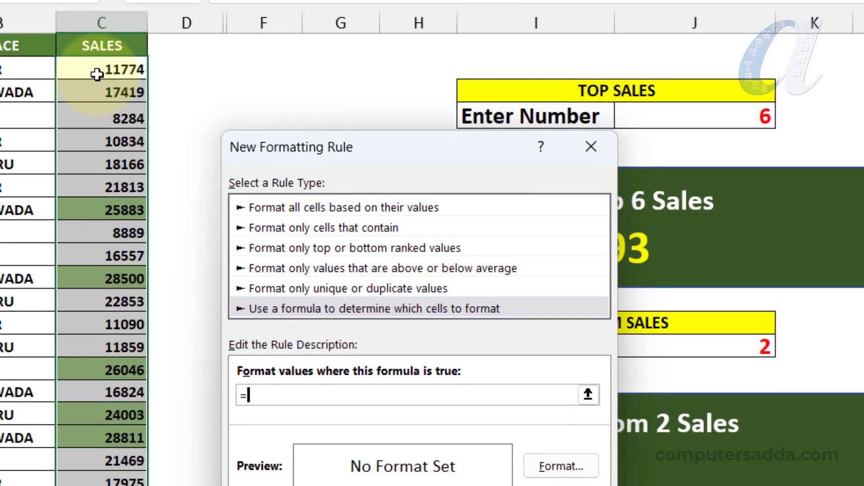
click(100, 68)
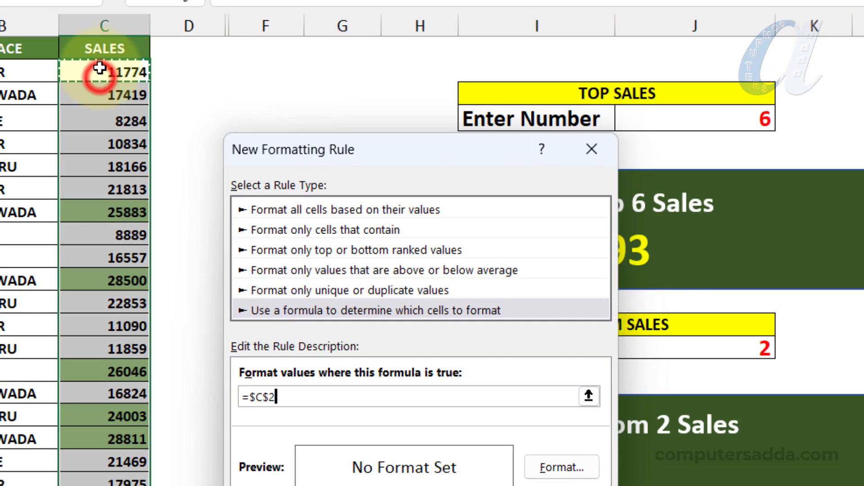
click(269, 398)
key(BackSpace)
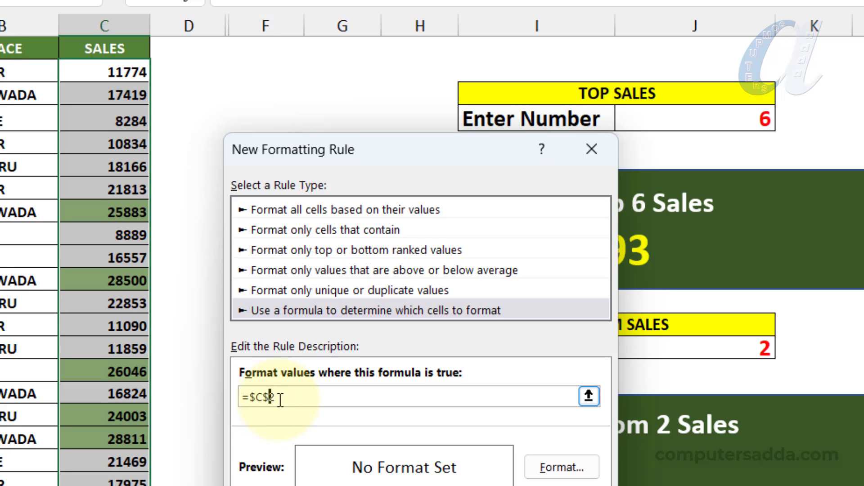
click(258, 375)
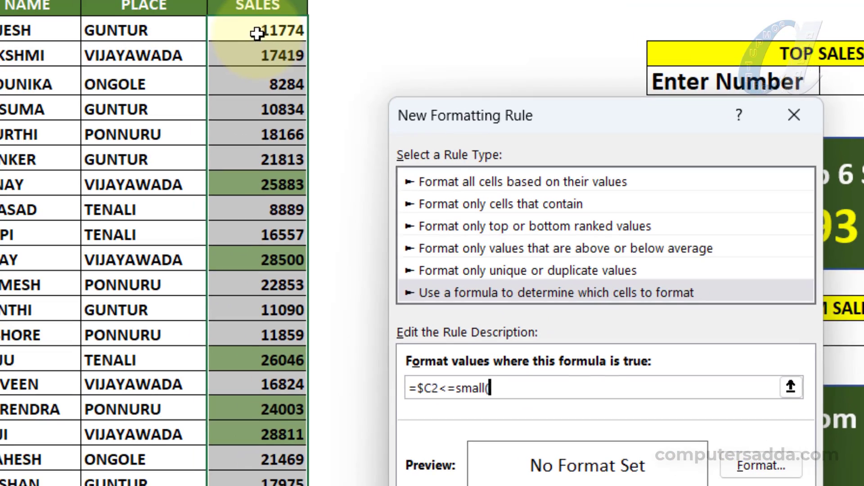
drag(270, 38, 270, 481)
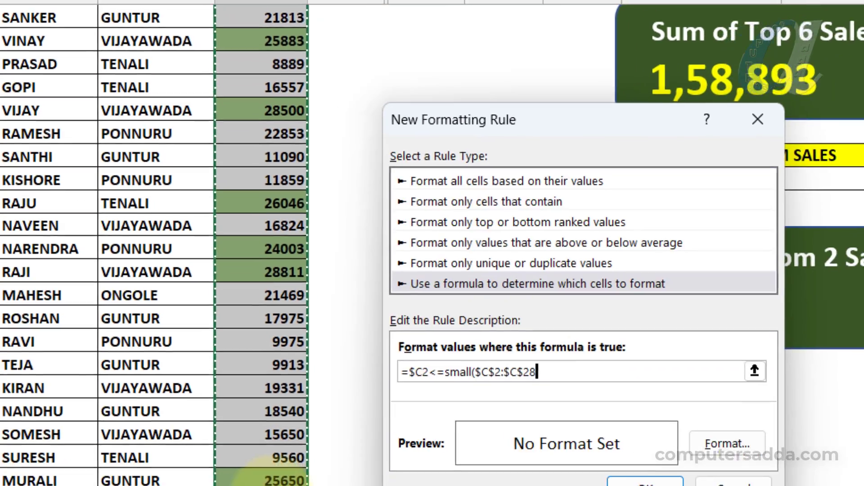
text(,)
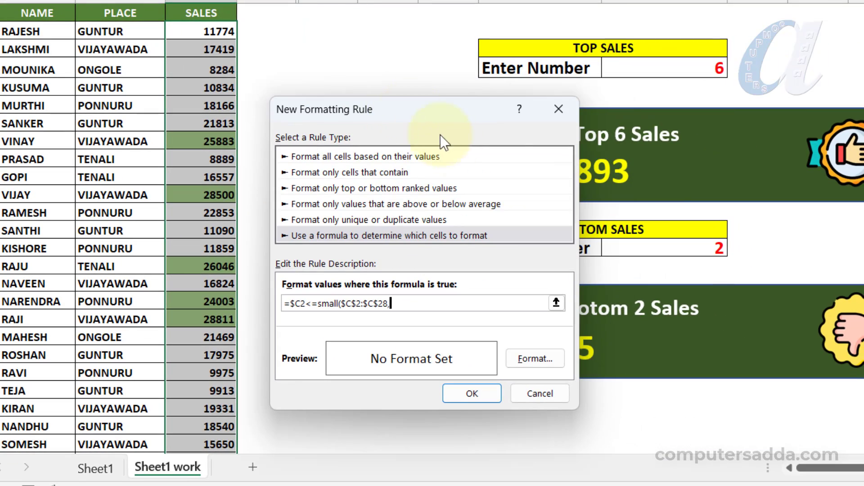
click(694, 251)
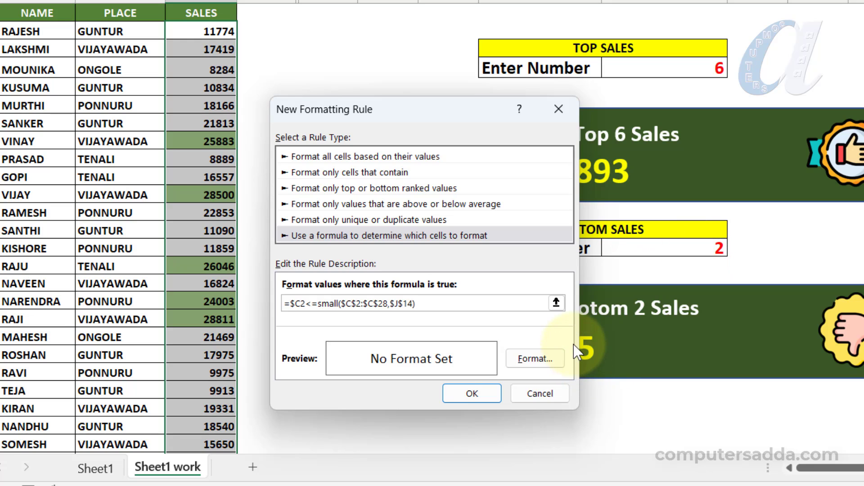
- Give the bottom-sales rule a light orange background fill and apply it to the selected sales values
click(535, 358)
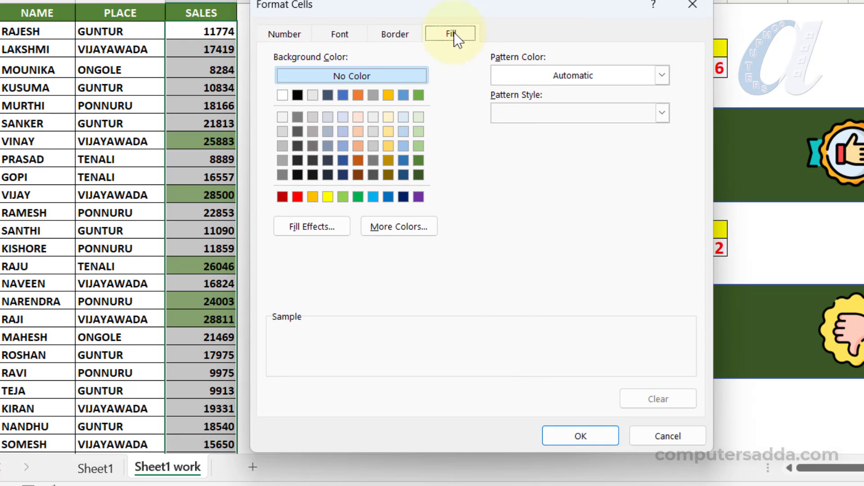
click(359, 145)
click(592, 438)
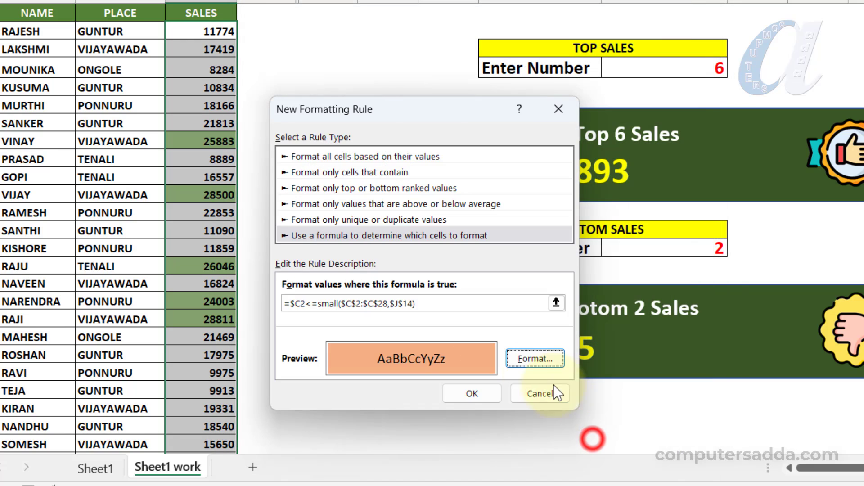
click(472, 394)
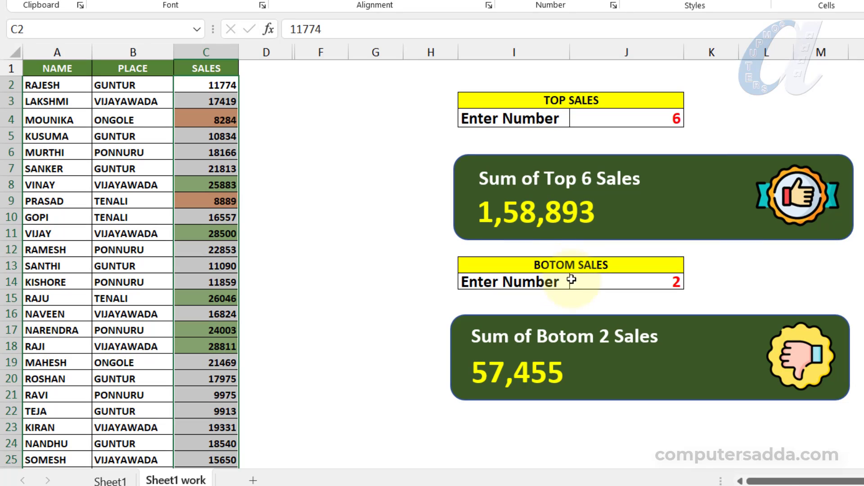
- Set the Botom Sales number in cell J14 to 3
click(665, 284)
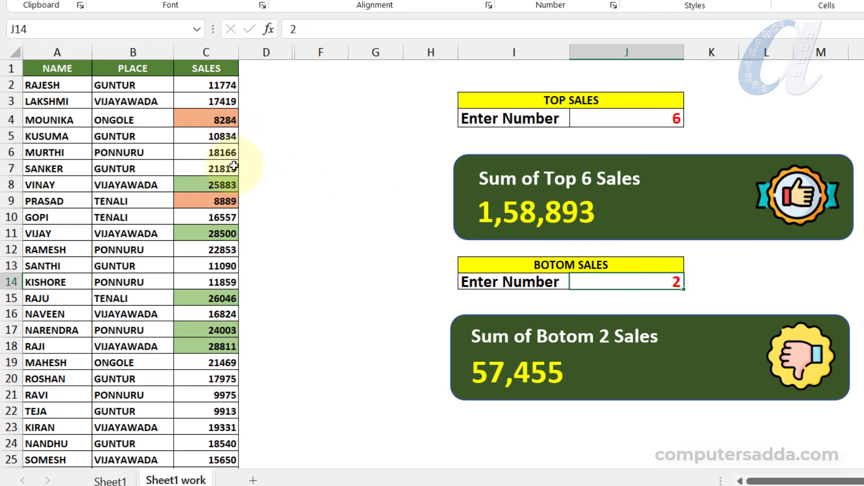
text(3)
key(Return)
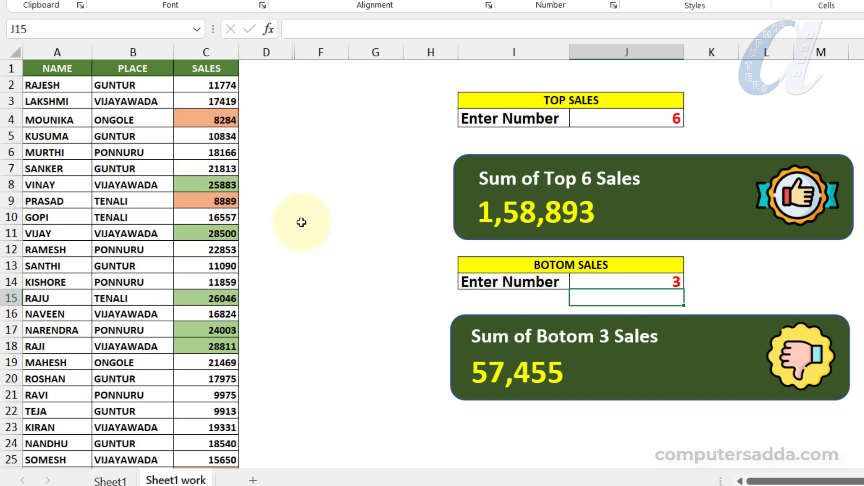